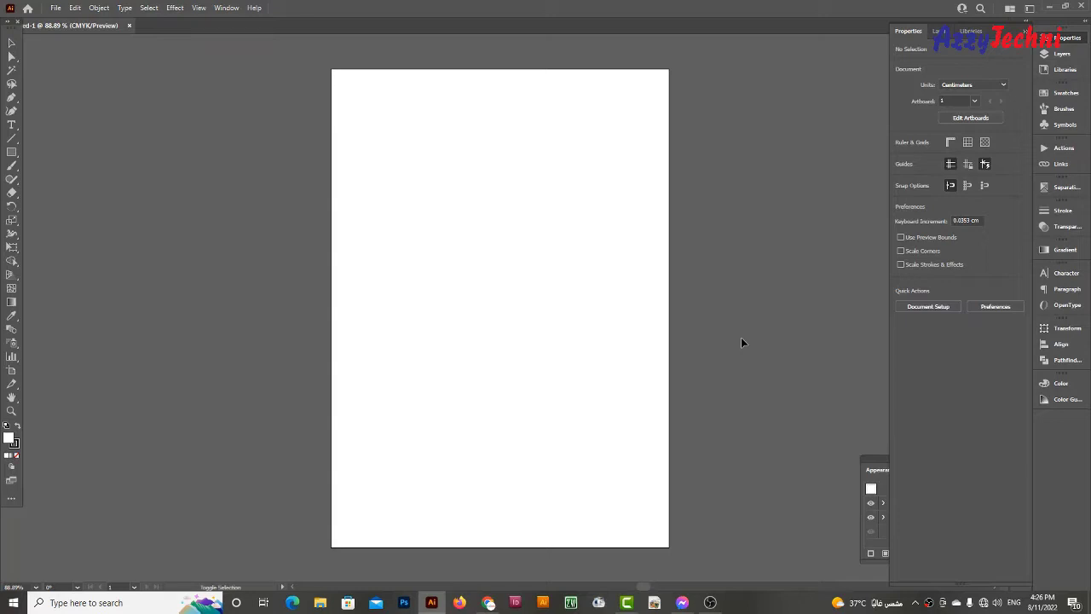
Enter artboard editing on the blank A4 portrait document.
{"action": "key", "text": "shift+o"}
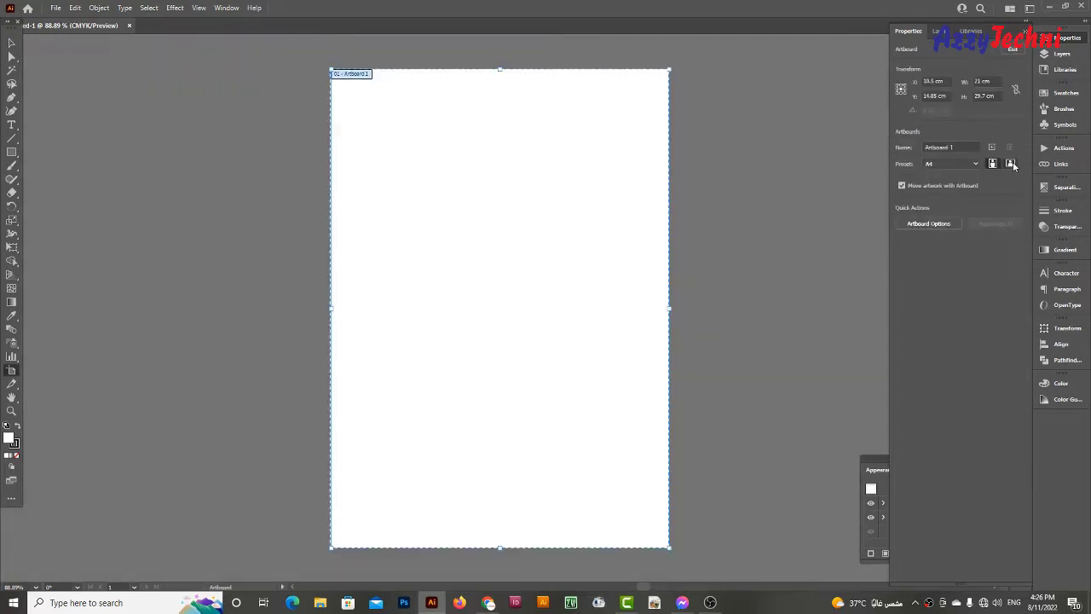
Make the artboard landscape and add an unfilled 6 × 10 cm rectangle.
{"action": "left_click", "coordinate": [1011, 164]}
{"action": "key", "text": "Escape"}
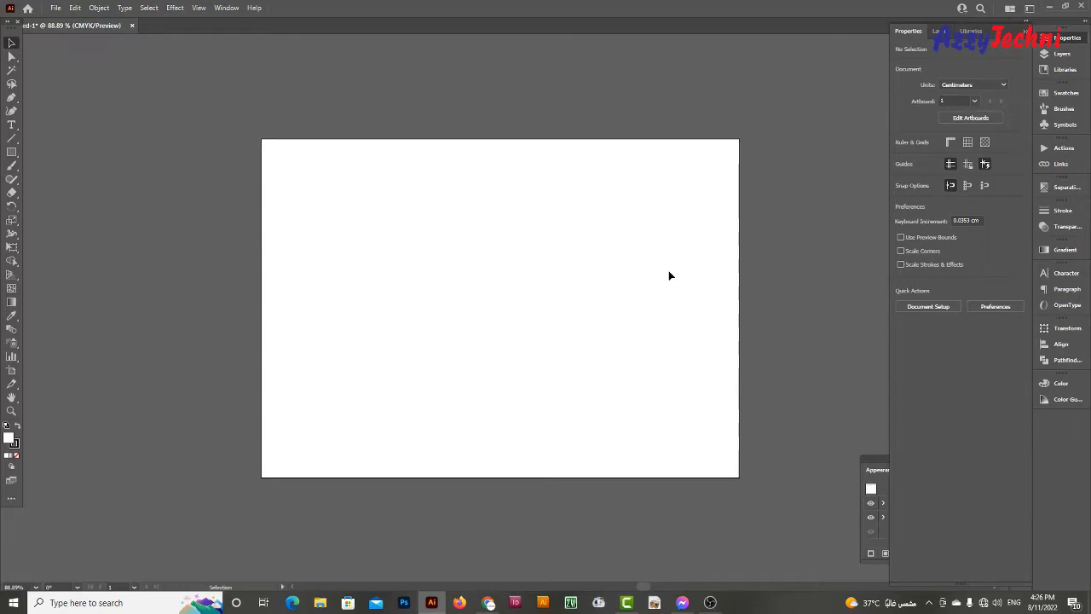
{"action": "left_click", "coordinate": [13, 153]}
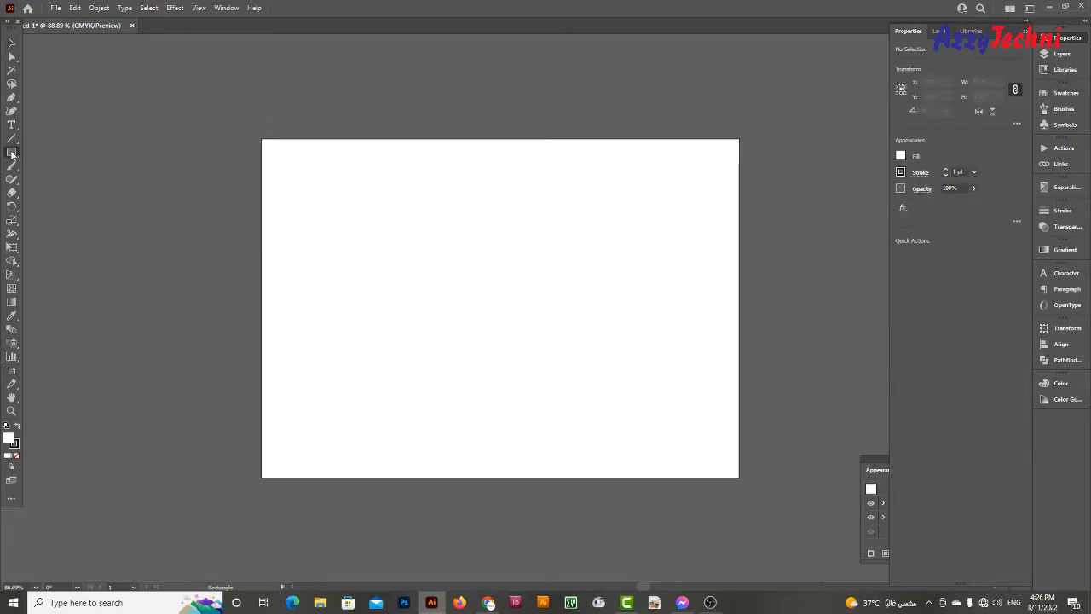
{"action": "left_click", "coordinate": [475, 269]}
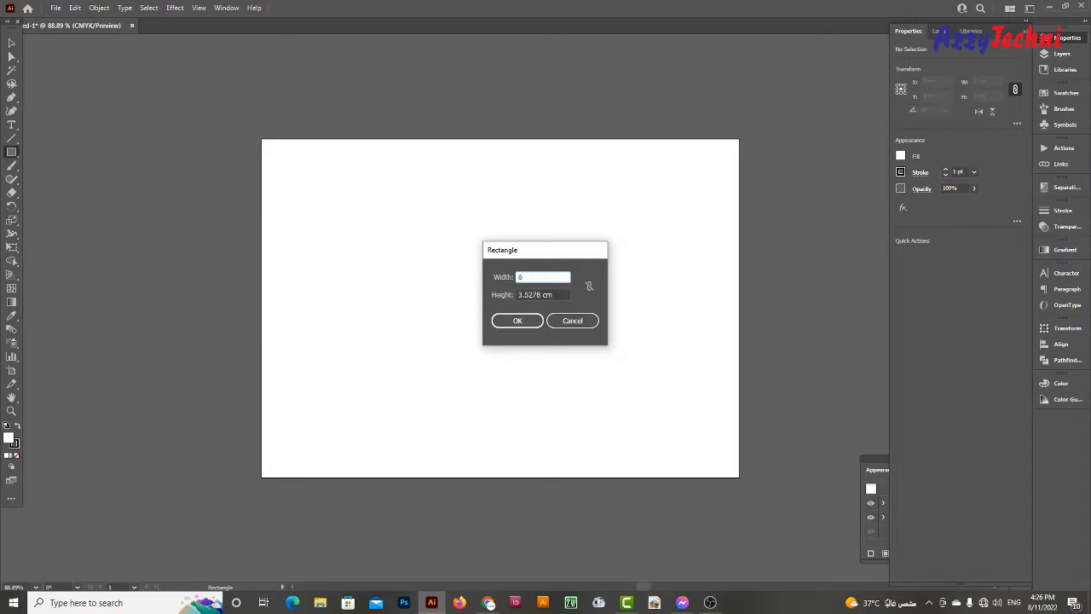
{"action": "key", "text": "Return"}
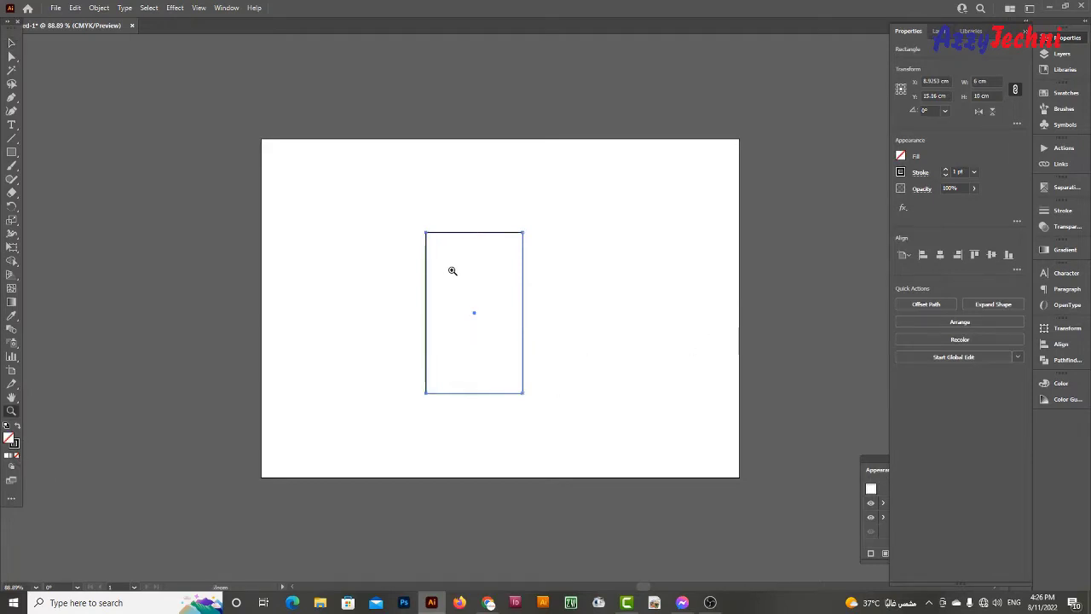
Give the 6 × 10 cm rectangle a red outline from the Swatches.
{"action": "mouse_move", "coordinate": [453, 271]}
{"action": "left_mouse_down"}
{"action": "mouse_move", "coordinate": [695, 278]}
{"action": "mouse_move", "coordinate": [688, 245]}
{"action": "left_mouse_up"}
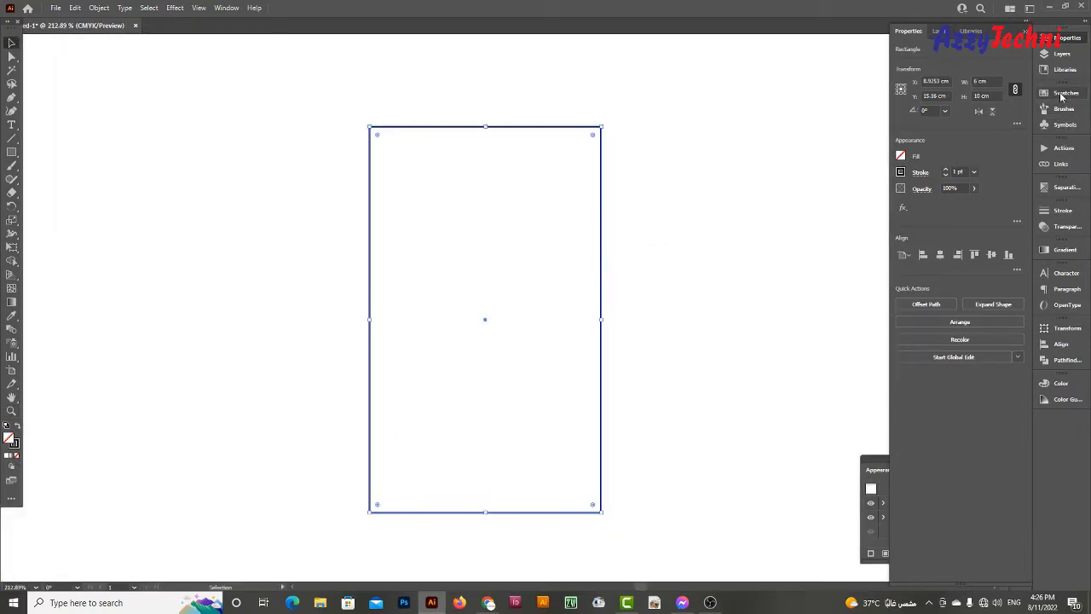
{"action": "left_click", "coordinate": [1062, 96]}
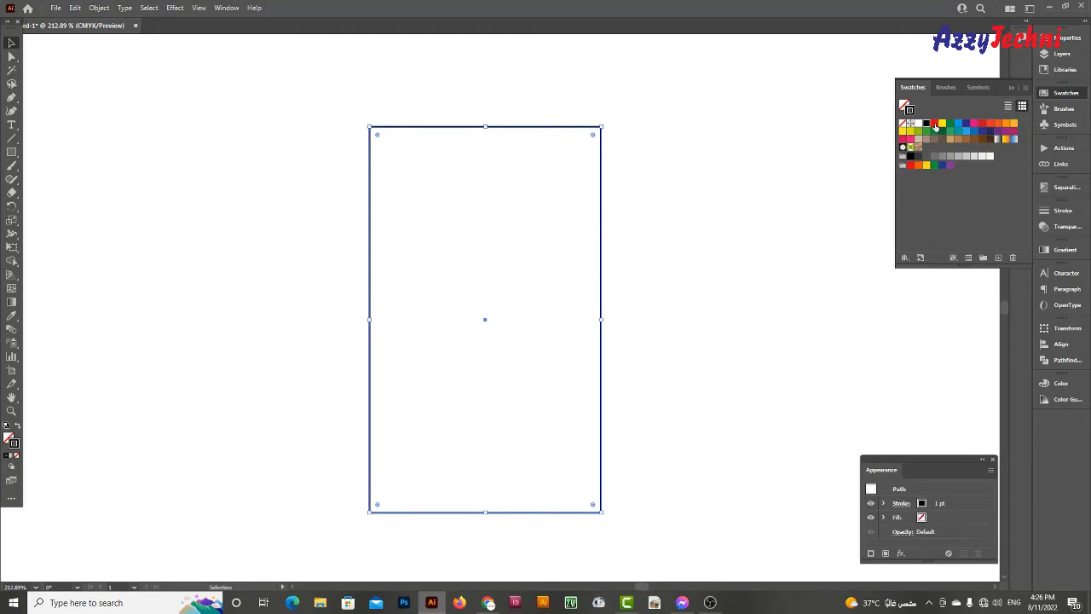
{"action": "left_click", "coordinate": [809, 198]}
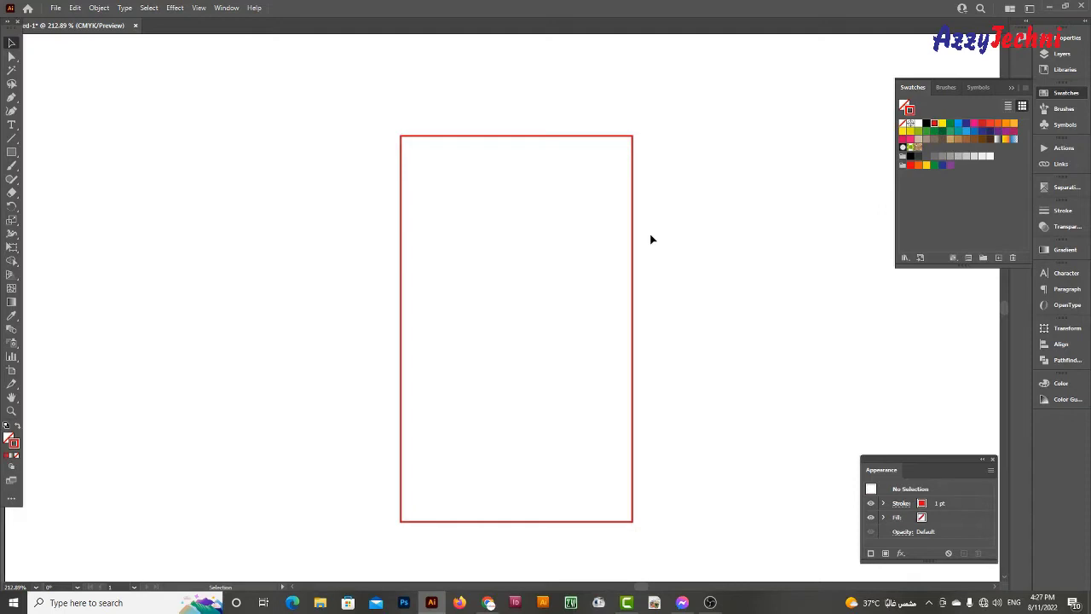
Place a copy flush against its right side and narrow it to 3.5 cm wide.
{"action": "left_click_drag", "start_coordinate": [517, 311], "coordinate": [475, 277]}
{"action": "left_click_drag", "start_coordinate": [356, 264], "coordinate": [590, 266]}
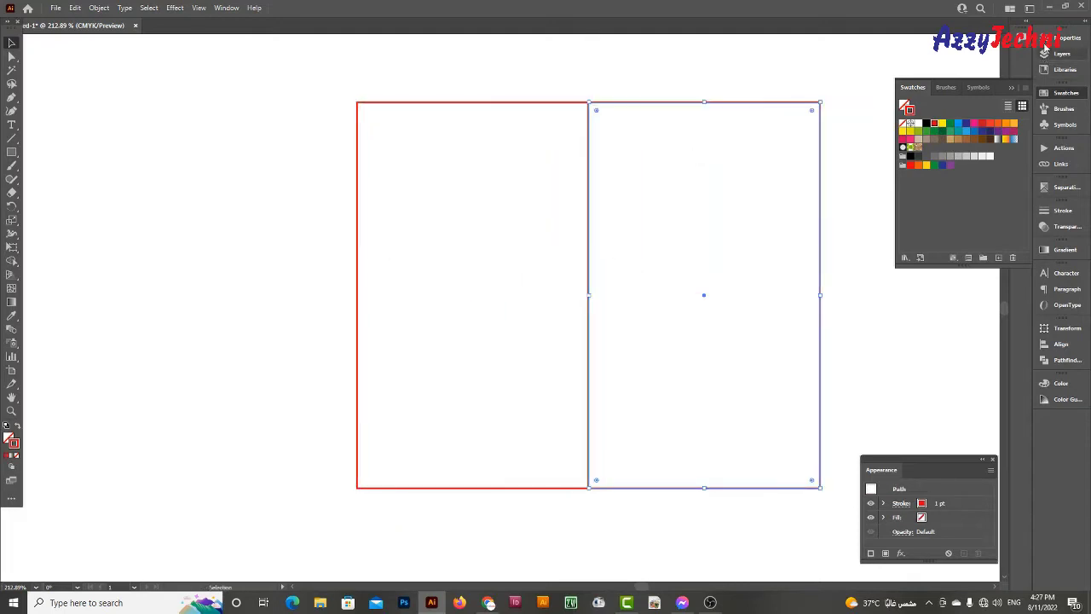
{"action": "left_click", "coordinate": [1047, 39]}
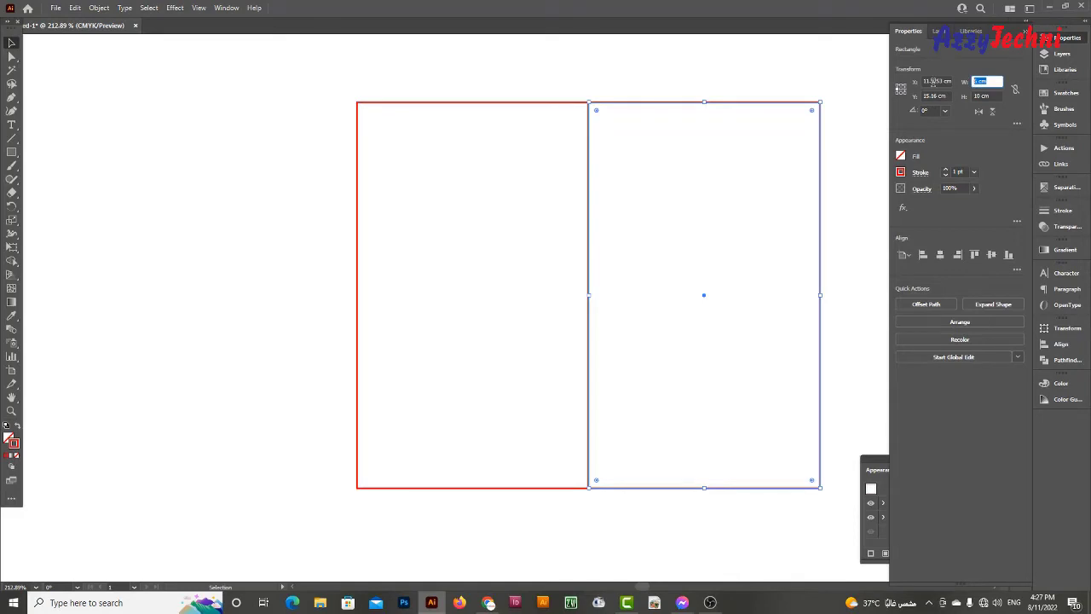
{"action": "left_click", "coordinate": [777, 302]}
{"action": "left_click_drag", "start_coordinate": [798, 299], "coordinate": [696, 300]}
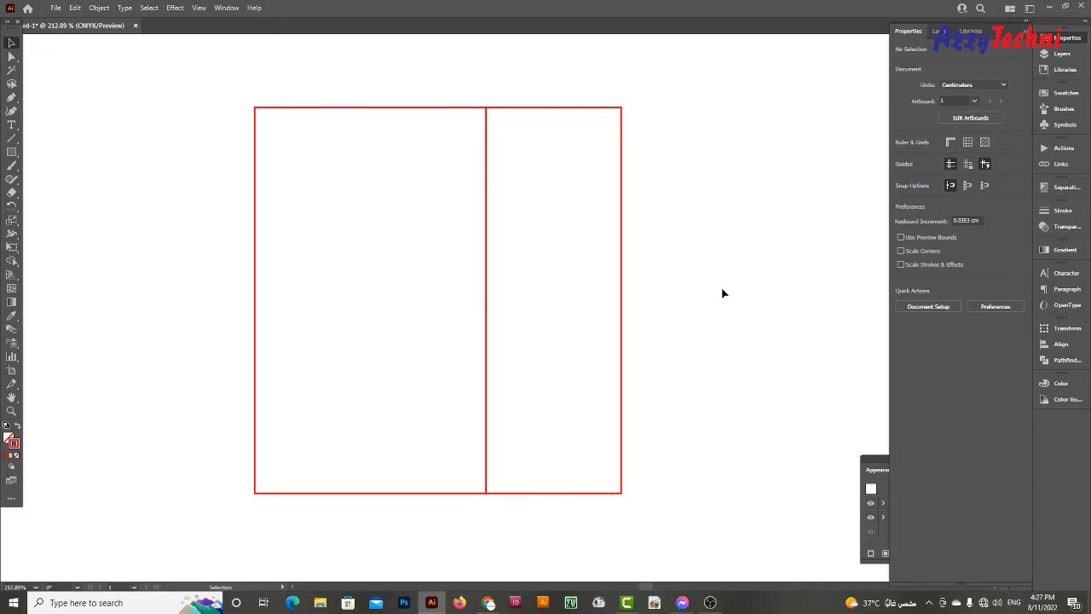
Add a second 3.5 cm panel to the right of the narrow one.
{"action": "left_click_drag", "start_coordinate": [623, 319], "coordinate": [757, 324]}
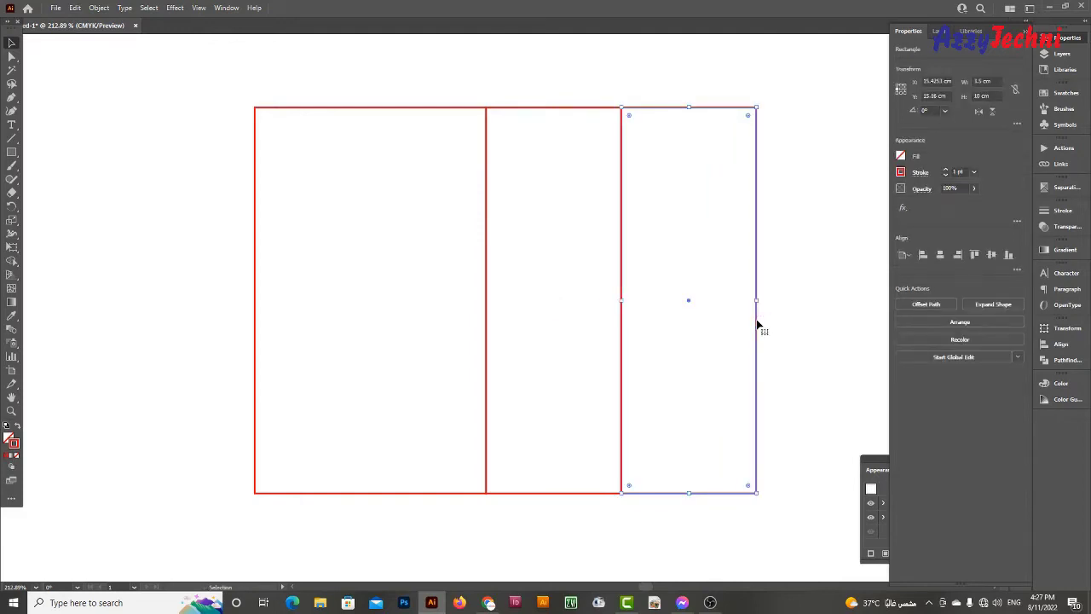
{"action": "key", "text": "ctrl+minus"}
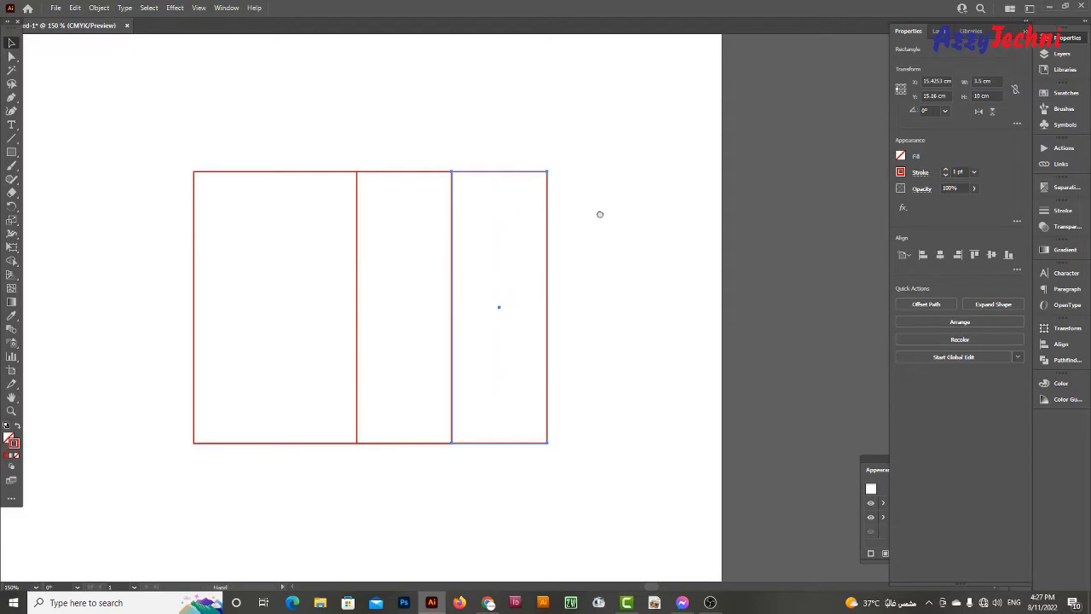
{"action": "left_click_drag", "start_coordinate": [504, 198], "coordinate": [682, 239]}
Copy both narrow panels to the left end of the row and shift the row right.
{"action": "left_click_drag", "start_coordinate": [602, 166], "coordinate": [656, 281]}
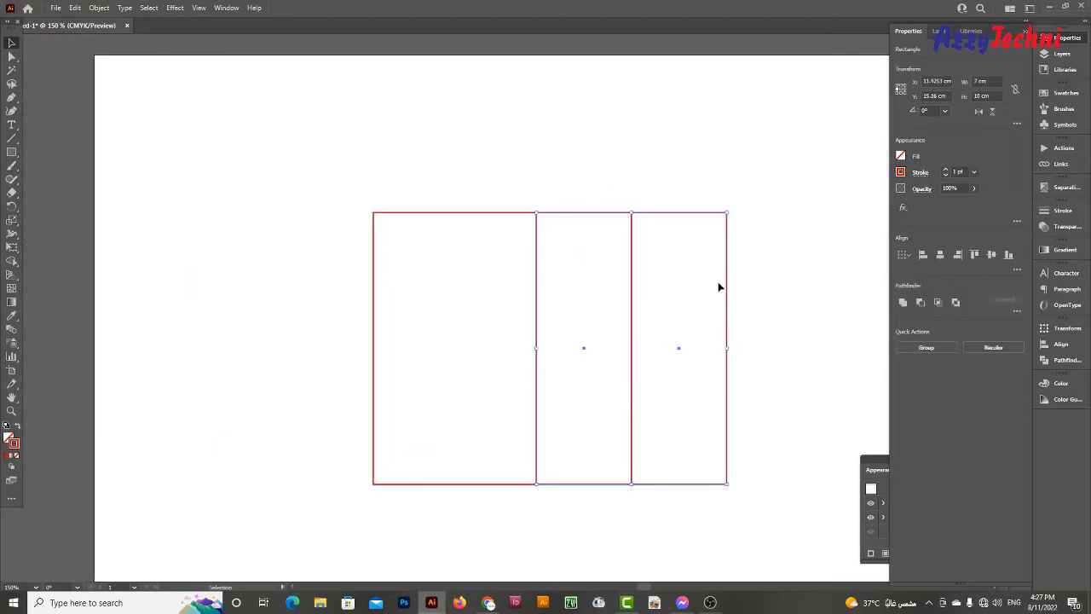
{"action": "left_click_drag", "start_coordinate": [729, 290], "coordinate": [375, 291]}
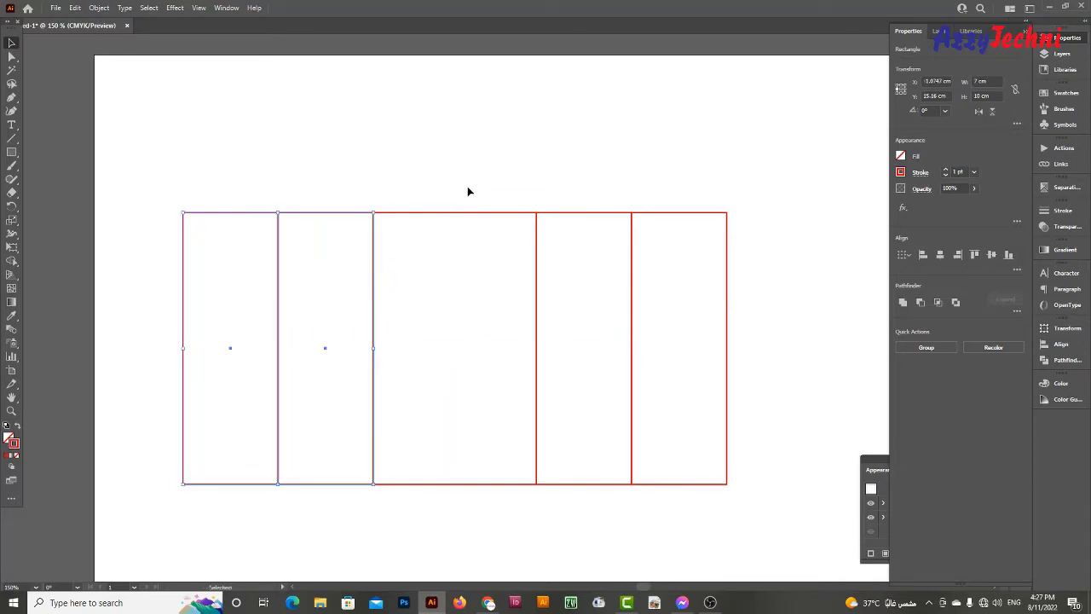
{"action": "left_click", "coordinate": [125, 180]}
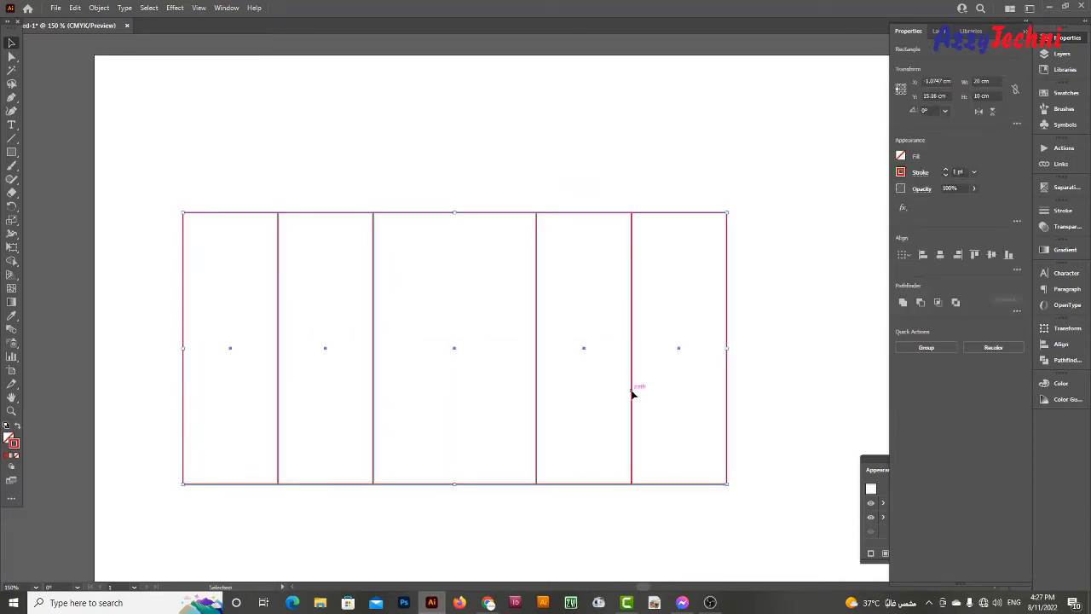
{"action": "left_click_drag", "start_coordinate": [635, 393], "coordinate": [698, 393]}
{"action": "left_click", "coordinate": [511, 443]}
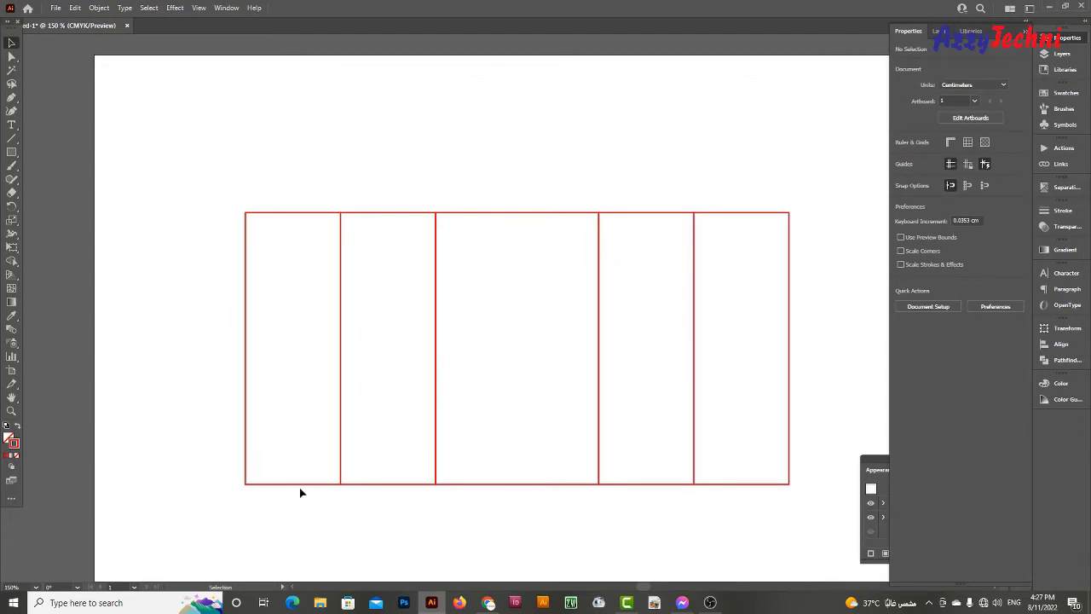
Copy the leftmost panel to its left and narrow it to 1 cm, keeping its right edge fixed.
{"action": "left_click_drag", "start_coordinate": [301, 482], "coordinate": [227, 479]}
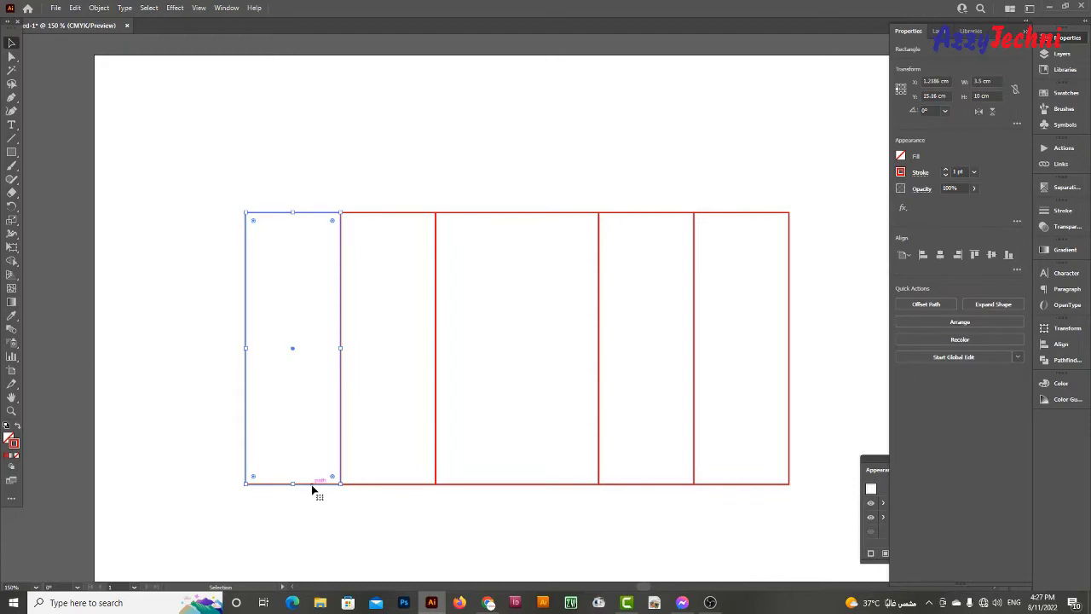
{"action": "left_click_drag", "start_coordinate": [311, 490], "coordinate": [218, 492]}
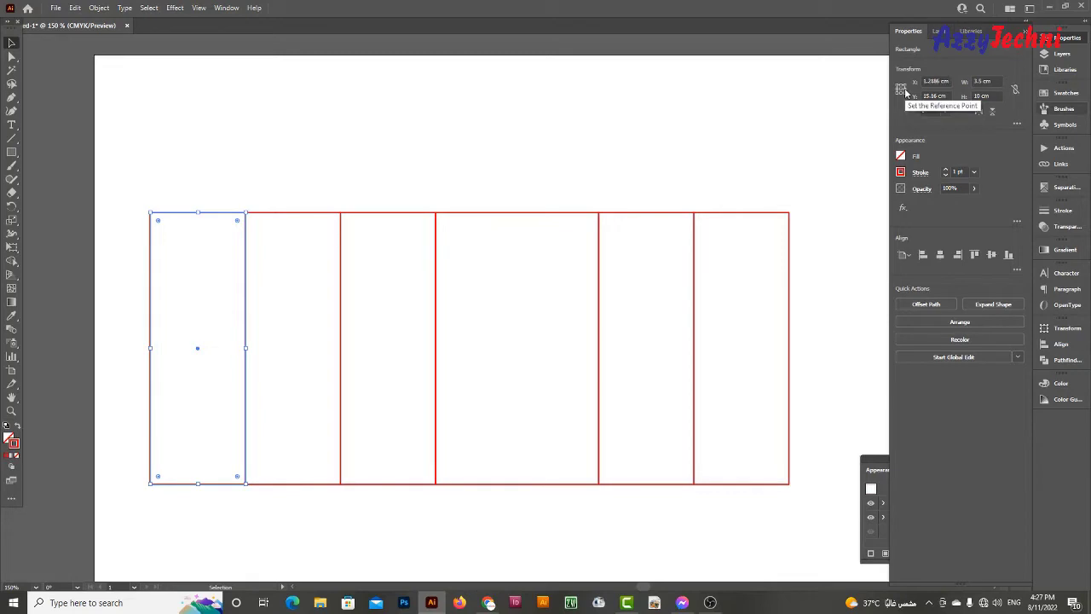
{"action": "left_click", "coordinate": [905, 88]}
{"action": "left_click", "coordinate": [987, 82]}
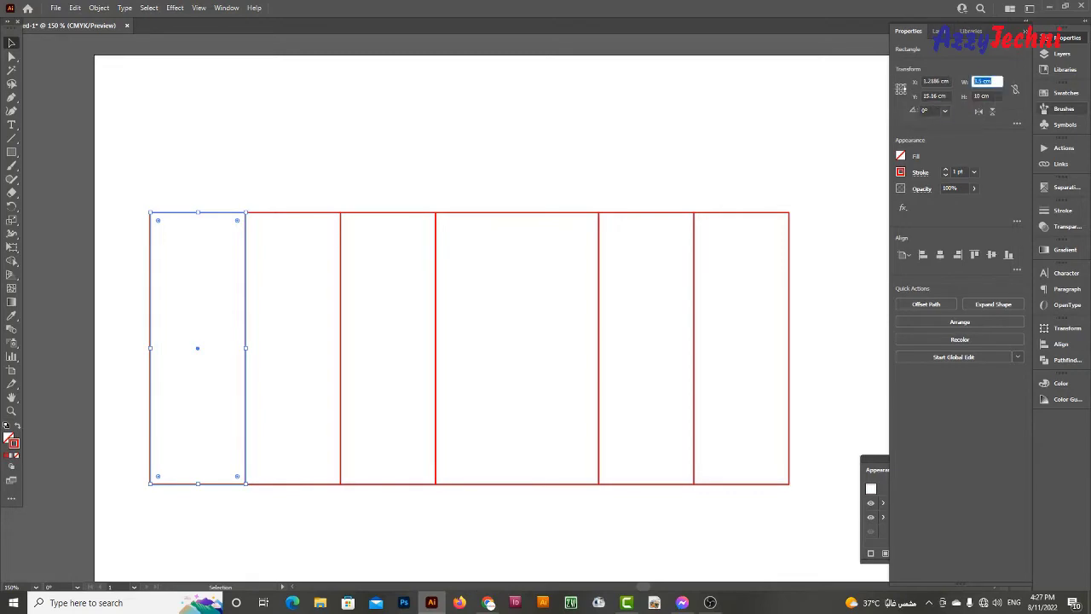
{"action": "type", "text": "1"}
{"action": "key", "text": "Return"}
{"action": "left_click", "coordinate": [635, 102]}
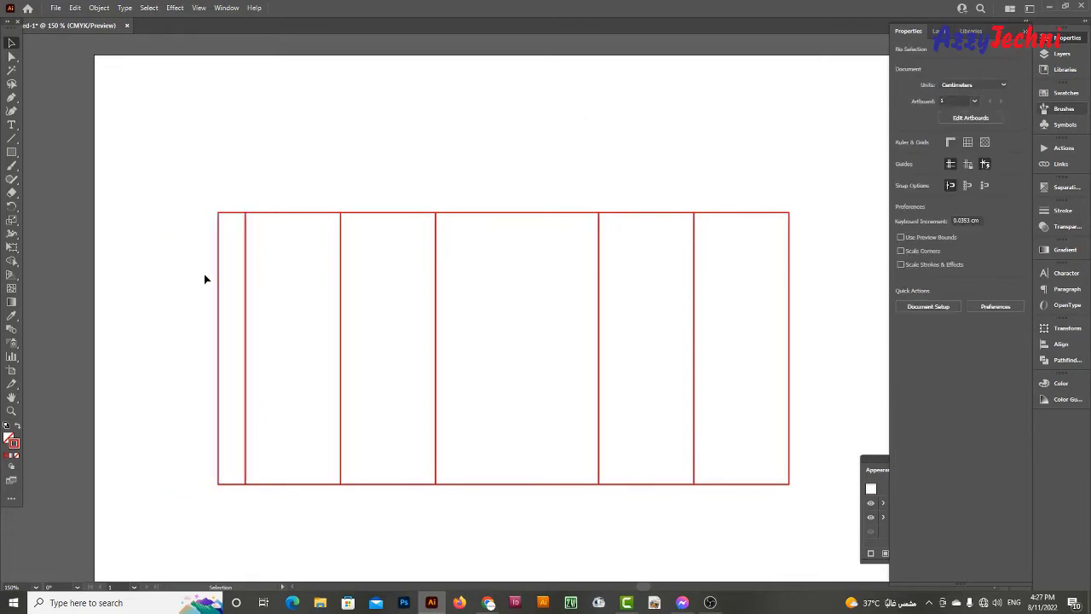
{"action": "left_click_drag", "start_coordinate": [610, 151], "coordinate": [564, 155]}
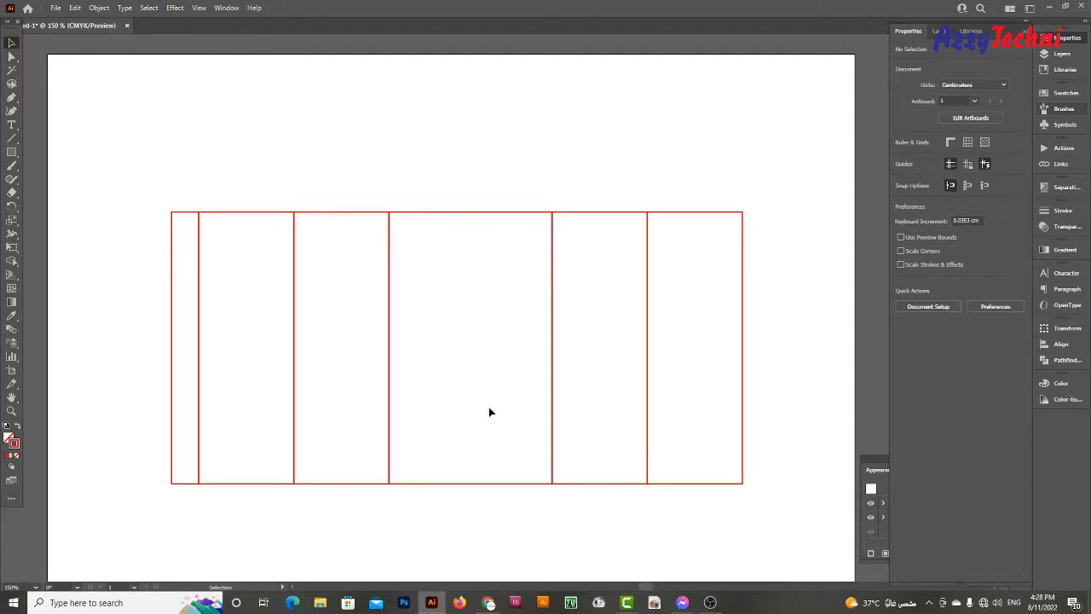
Copy a panel, rotate it horizontal and set it on top of the panel row.
{"action": "scroll", "coordinate": [348, 475], "scroll_direction": "up", "scroll_amount": 3}
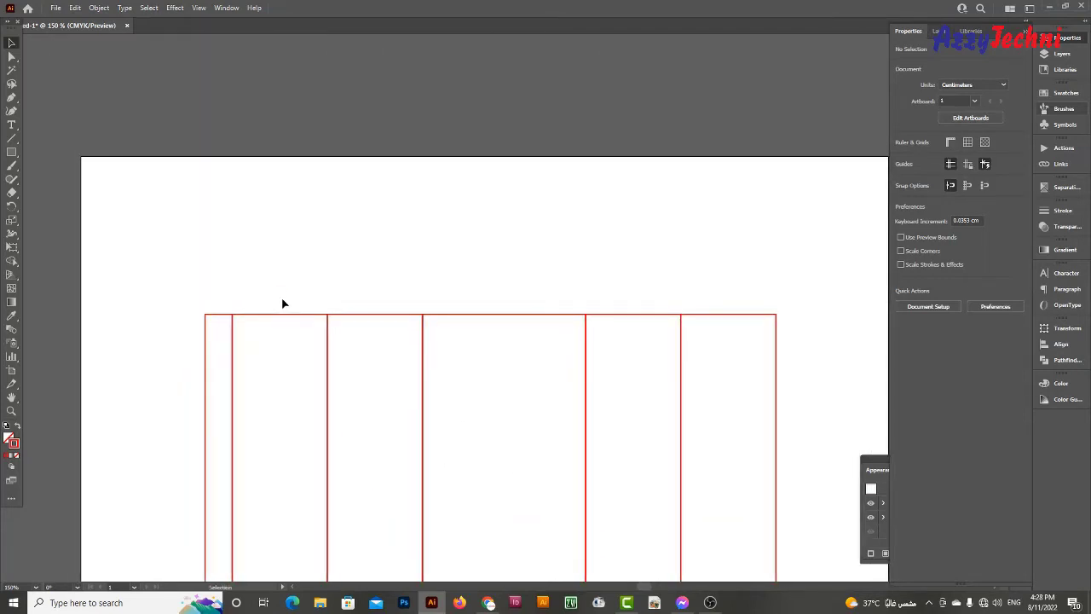
{"action": "left_click_drag", "start_coordinate": [282, 314], "coordinate": [297, 207]}
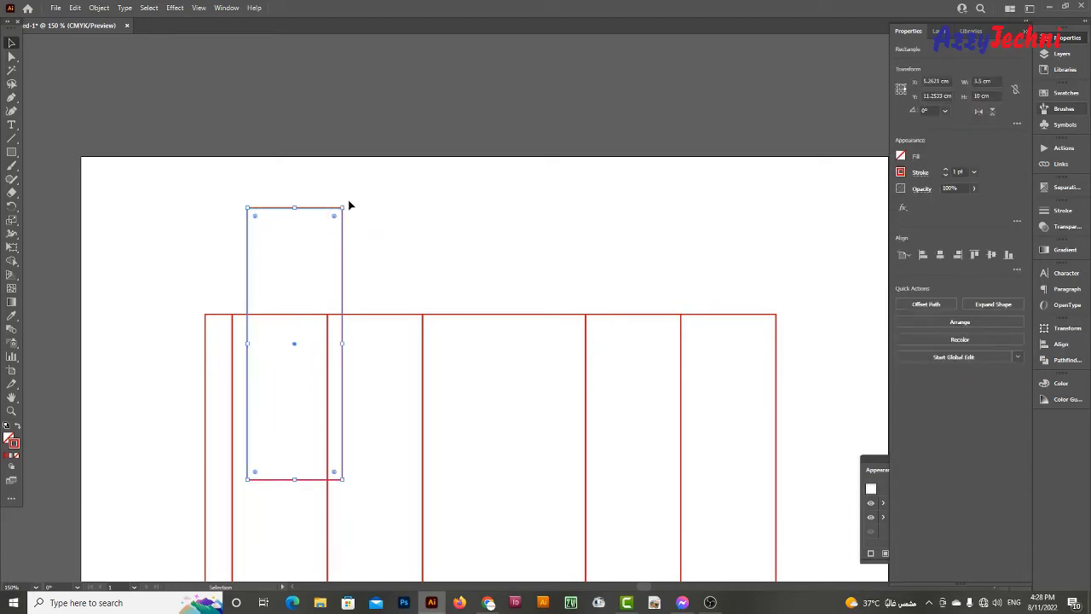
{"action": "left_click_drag", "start_coordinate": [346, 204], "coordinate": [361, 429]}
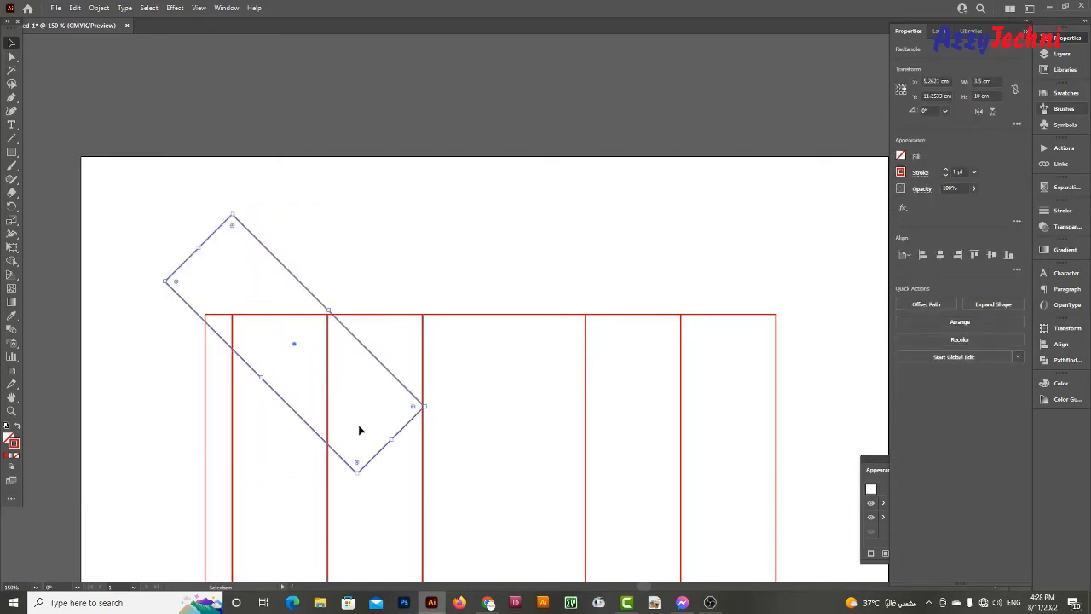
{"action": "key", "text": "ctrl+z"}
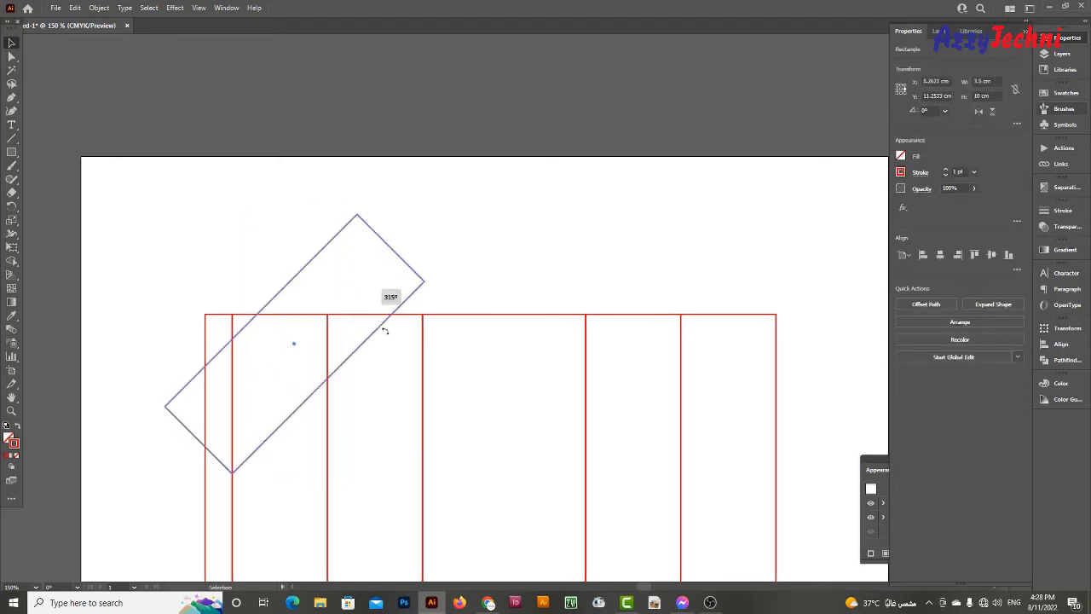
{"action": "mouse_move", "coordinate": [348, 206]}
{"action": "left_mouse_down"}
{"action": "mouse_move", "coordinate": [324, 370]}
{"action": "mouse_move", "coordinate": [307, 316]}
{"action": "left_mouse_up"}
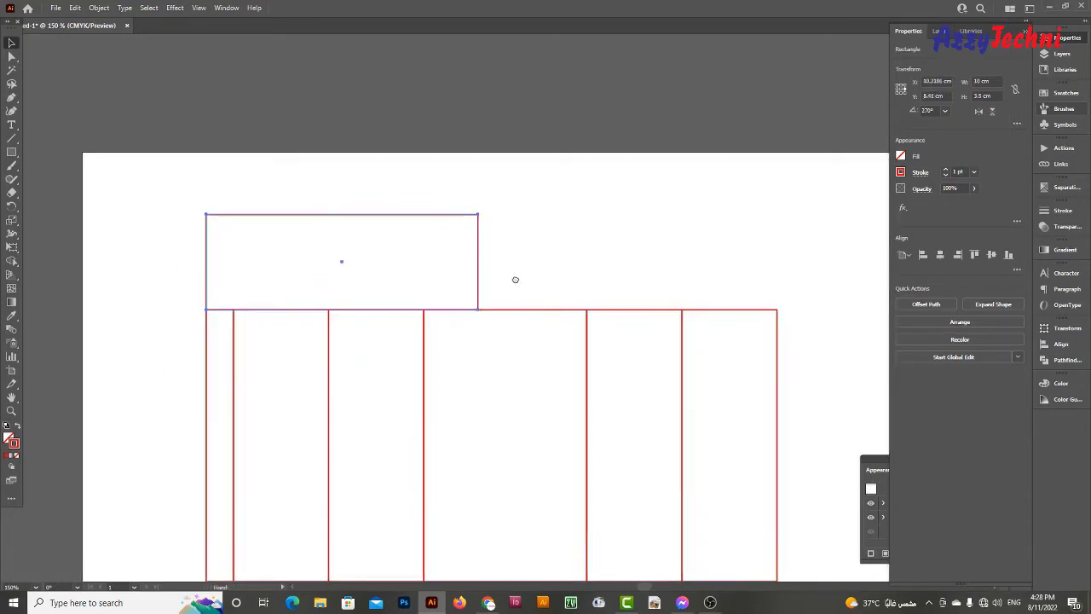
{"action": "left_click_drag", "start_coordinate": [514, 278], "coordinate": [506, 233]}
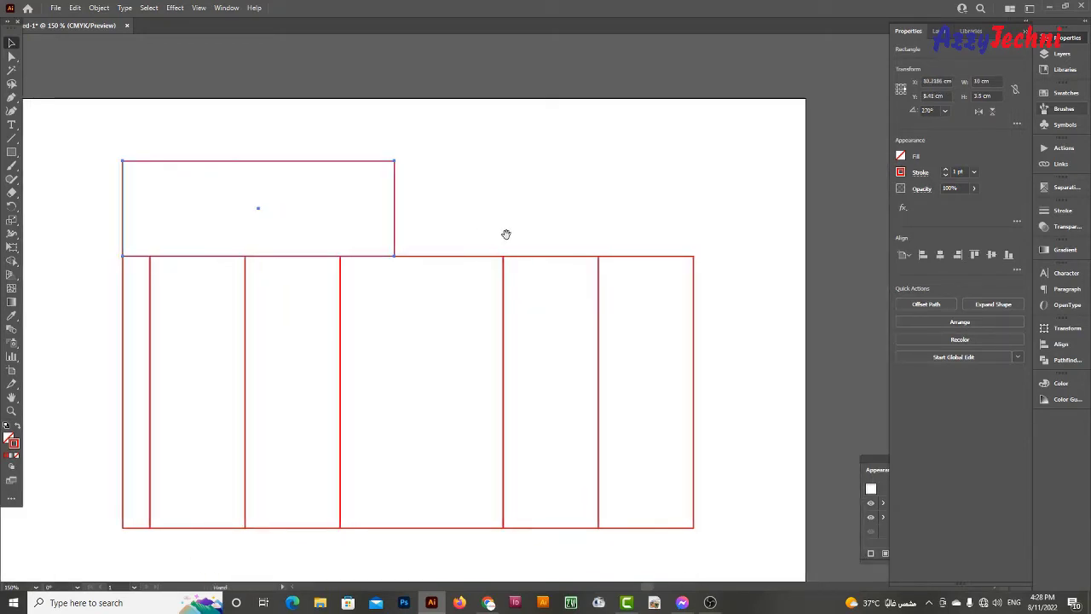
Halve the flap's height from its bottom-left corner and stretch it across the full panel width.
{"action": "left_click", "coordinate": [902, 95]}
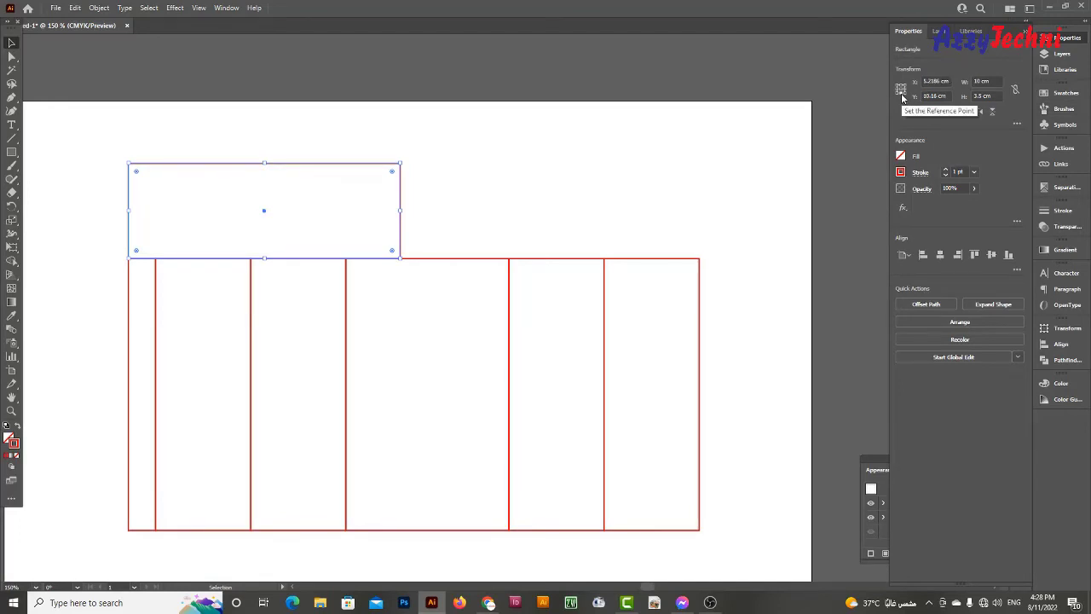
{"action": "left_click", "coordinate": [989, 96]}
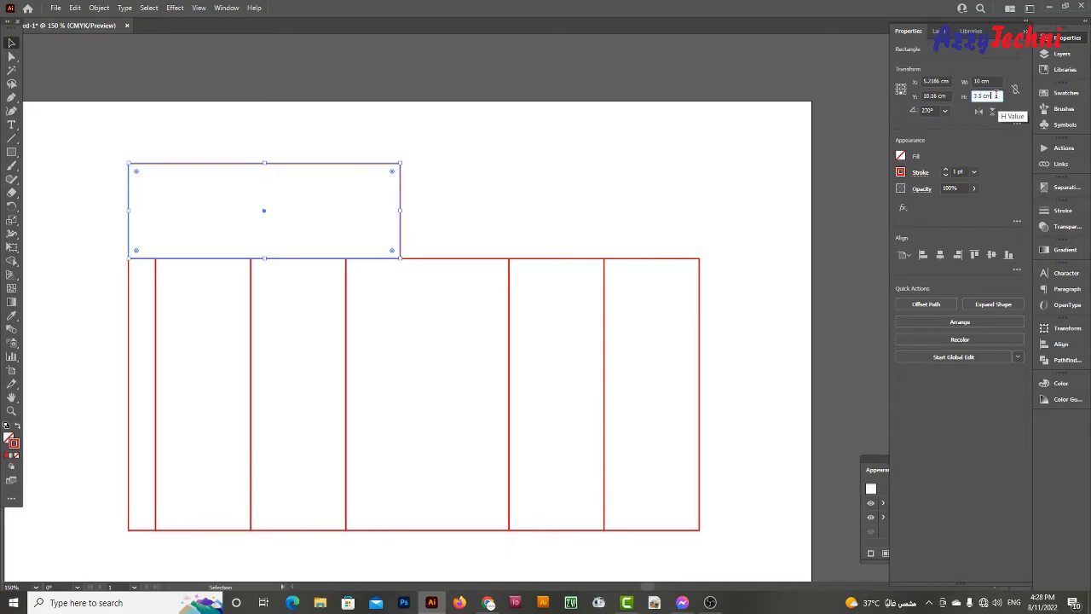
{"action": "type", "text": "/2"}
{"action": "key", "text": "Return"}
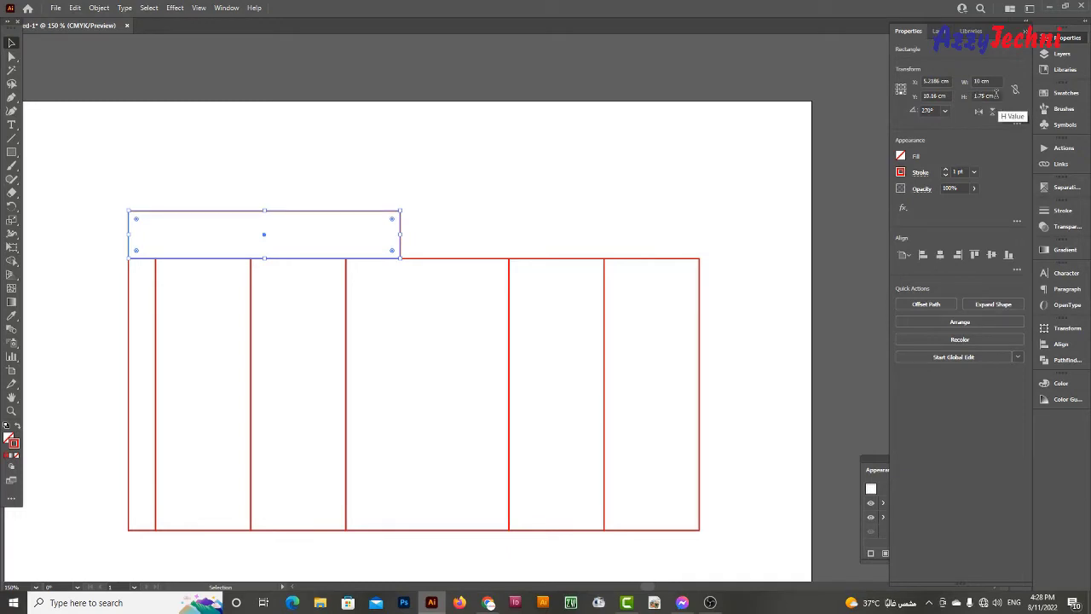
{"action": "left_click", "coordinate": [716, 139]}
{"action": "left_click_drag", "start_coordinate": [751, 146], "coordinate": [730, 151]}
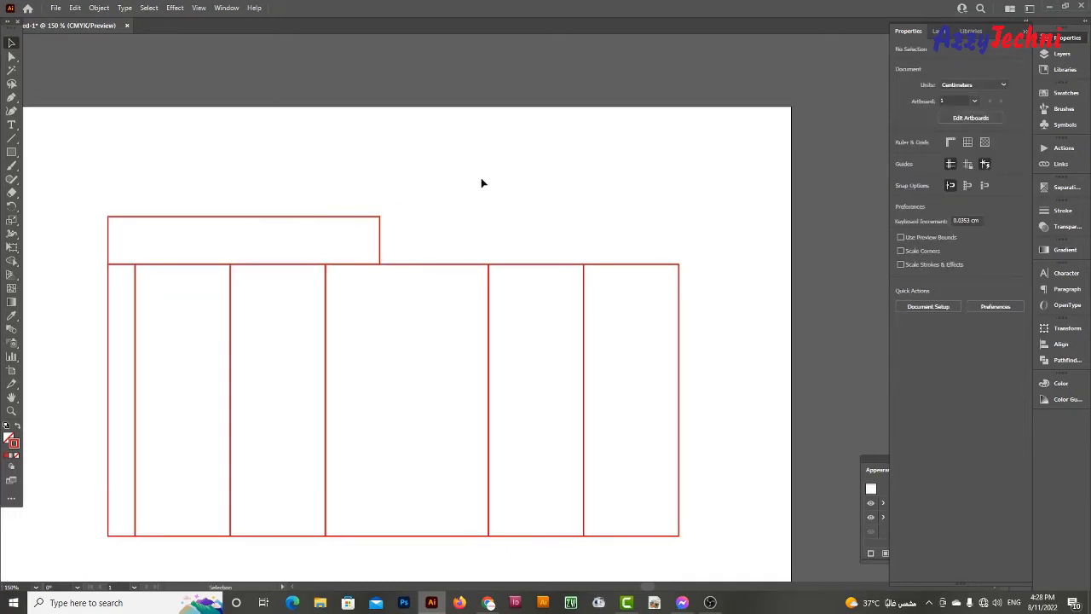
{"action": "mouse_move", "coordinate": [482, 179]}
{"action": "left_mouse_down"}
{"action": "mouse_move", "coordinate": [375, 240]}
{"action": "mouse_move", "coordinate": [679, 271]}
{"action": "left_mouse_up"}
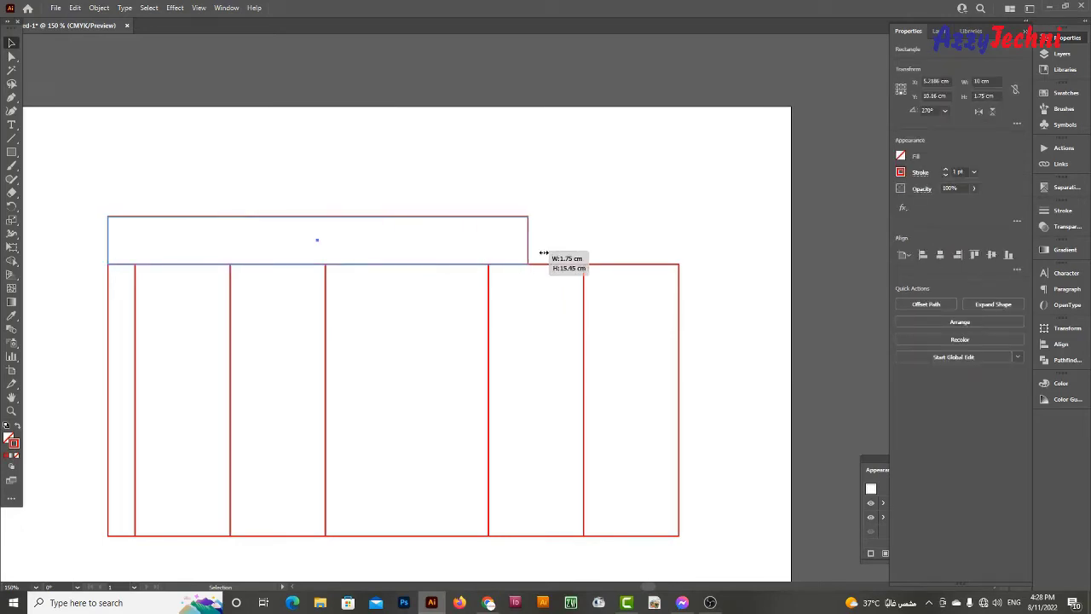
{"action": "left_click", "coordinate": [741, 149]}
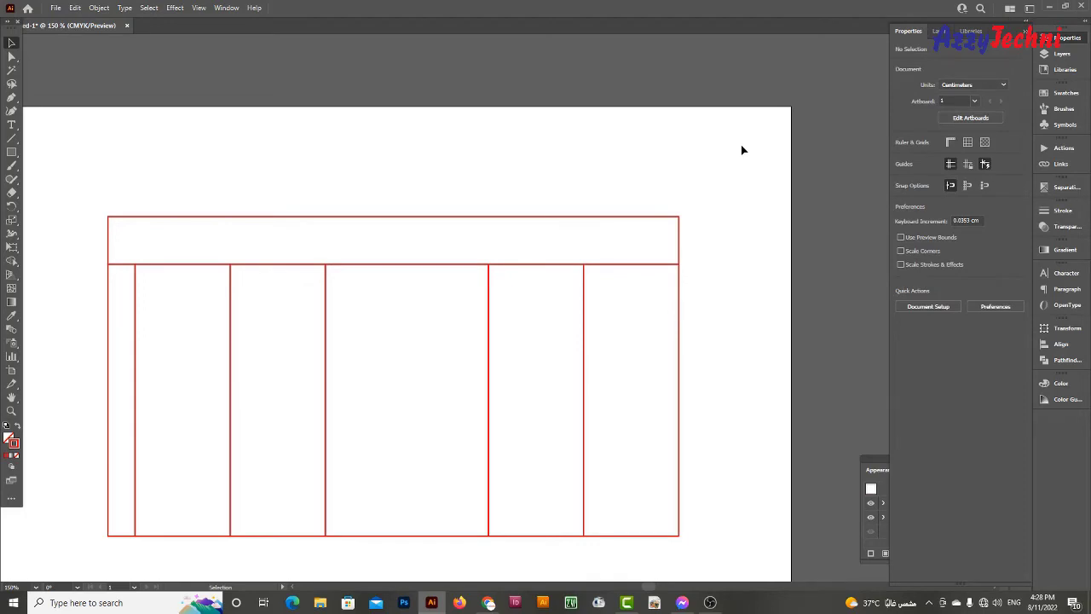
Duplicate the flap directly above itself and set the copy's height to 1 cm.
{"action": "scroll", "coordinate": [431, 282], "scroll_direction": "up", "scroll_amount": 1}
{"action": "left_click_drag", "start_coordinate": [421, 176], "coordinate": [460, 235]}
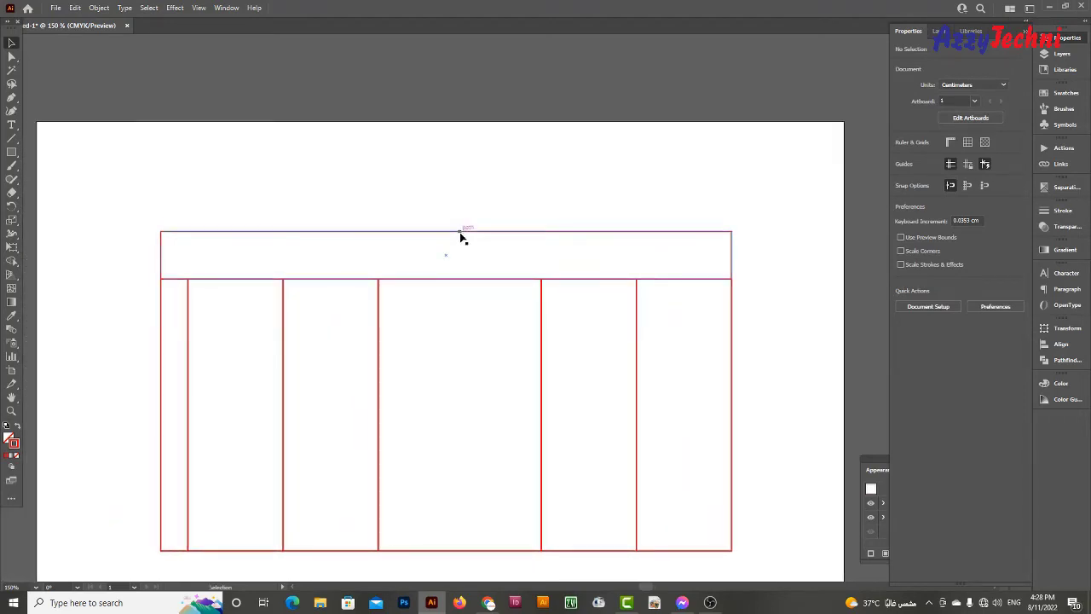
{"action": "left_click_drag", "start_coordinate": [391, 181], "coordinate": [478, 243]}
{"action": "left_click", "coordinate": [747, 250]}
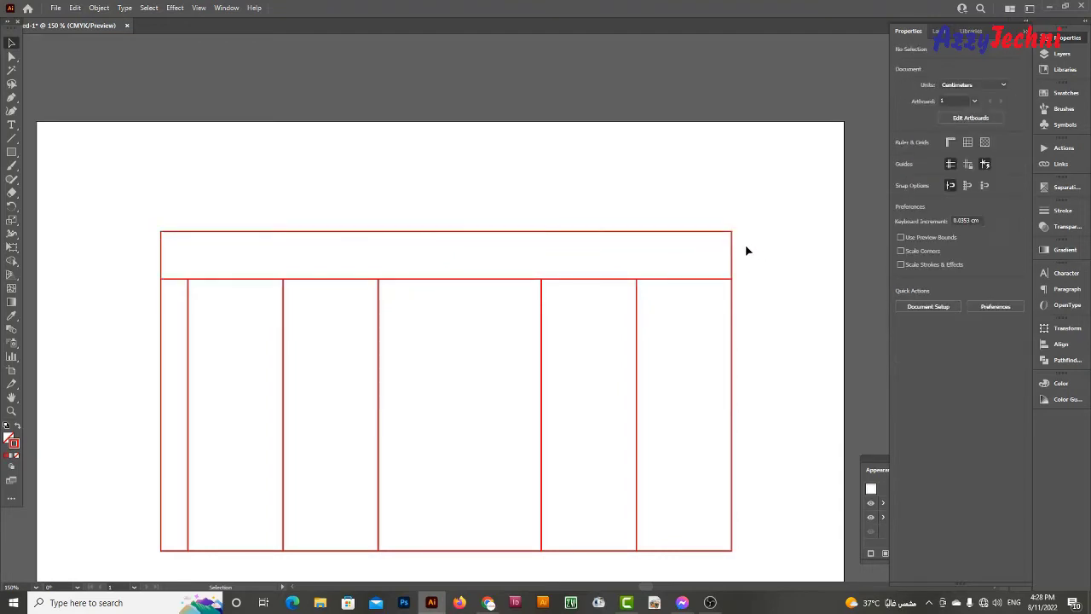
{"action": "left_click_drag", "start_coordinate": [731, 251], "coordinate": [734, 208]}
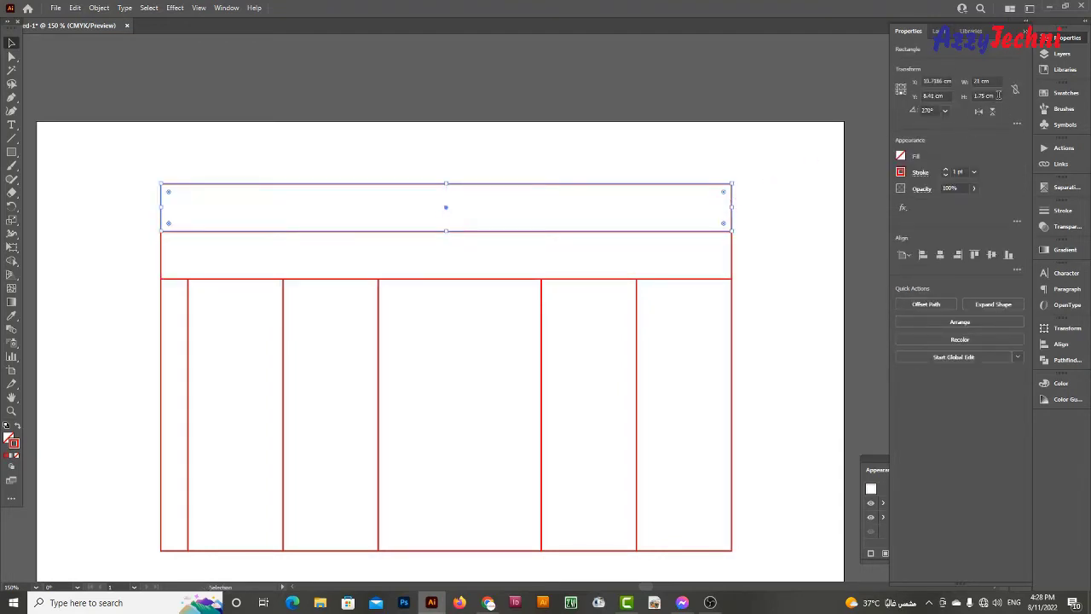
{"action": "left_click", "coordinate": [984, 96]}
{"action": "type", "text": "1"}
{"action": "key", "text": "Return"}
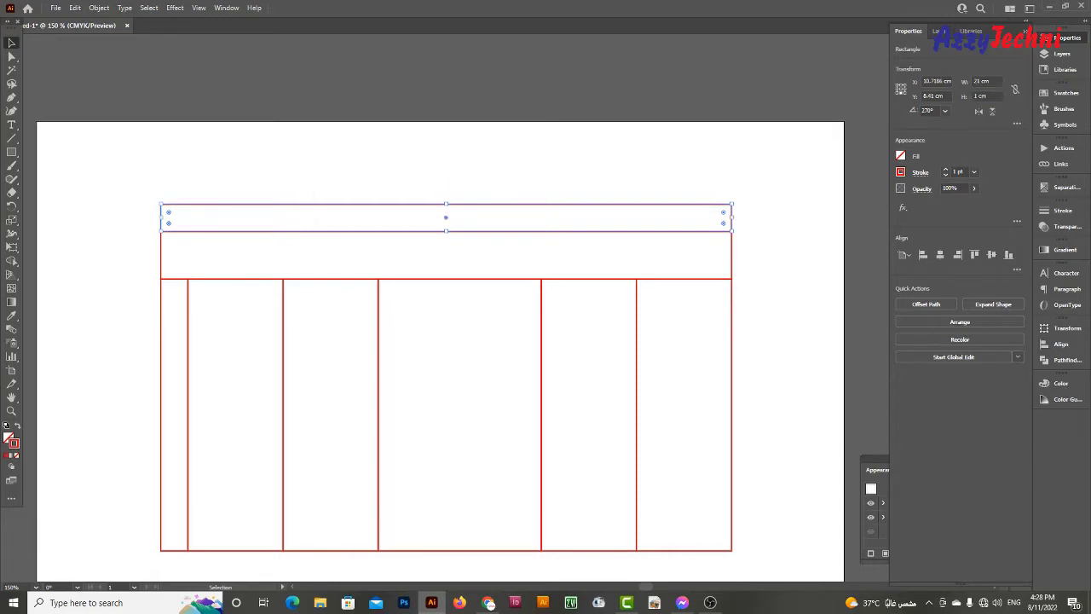
Copy both top strips below the panels and flip them vertically.
{"action": "left_click", "coordinate": [811, 211]}
{"action": "left_click_drag", "start_coordinate": [787, 259], "coordinate": [796, 207]}
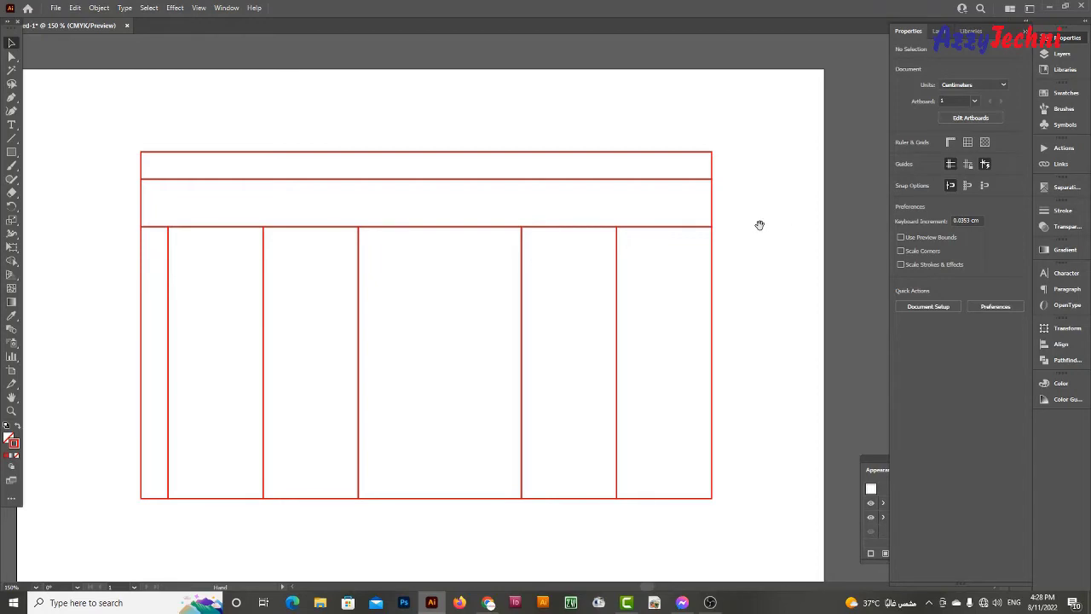
{"action": "left_click_drag", "start_coordinate": [759, 226], "coordinate": [777, 208]}
{"action": "left_click_drag", "start_coordinate": [124, 102], "coordinate": [761, 176]}
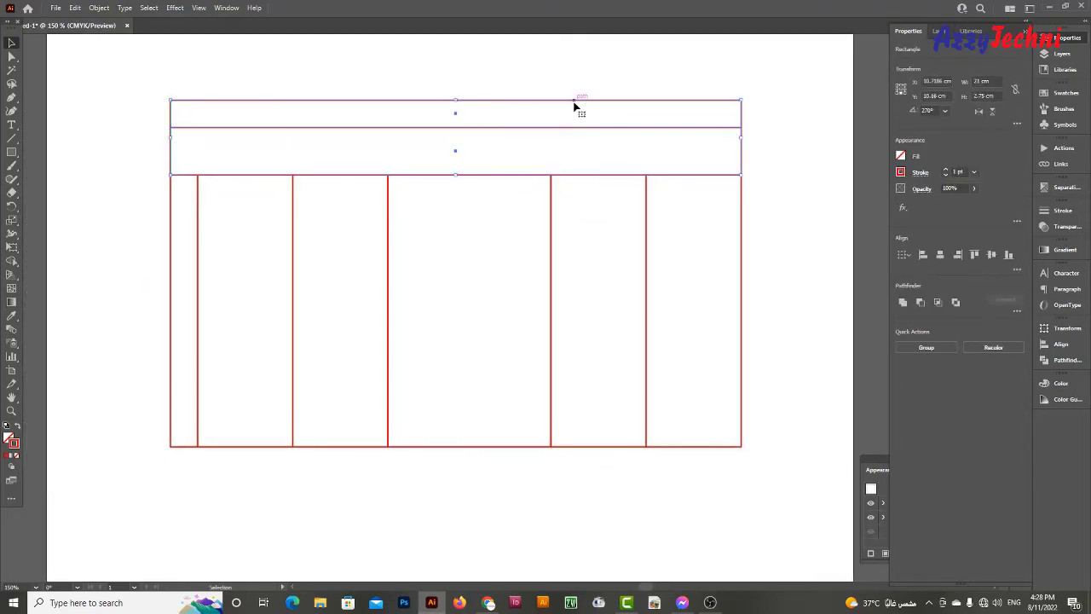
{"action": "mouse_move", "coordinate": [577, 102]}
{"action": "left_mouse_down"}
{"action": "mouse_move", "coordinate": [560, 459]}
{"action": "mouse_move", "coordinate": [558, 449]}
{"action": "left_mouse_up"}
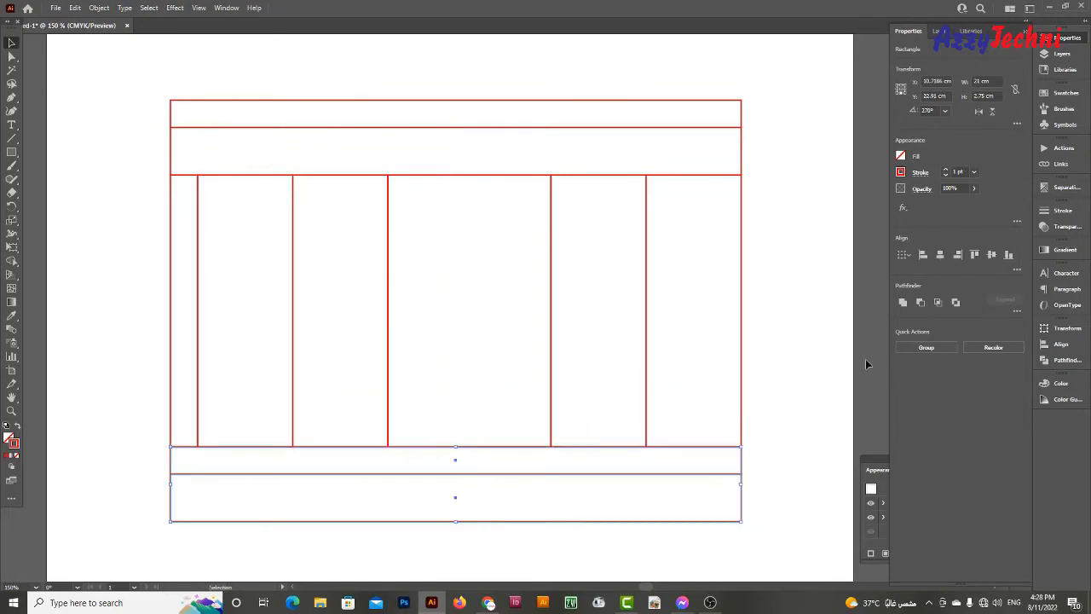
{"action": "left_click", "coordinate": [993, 112]}
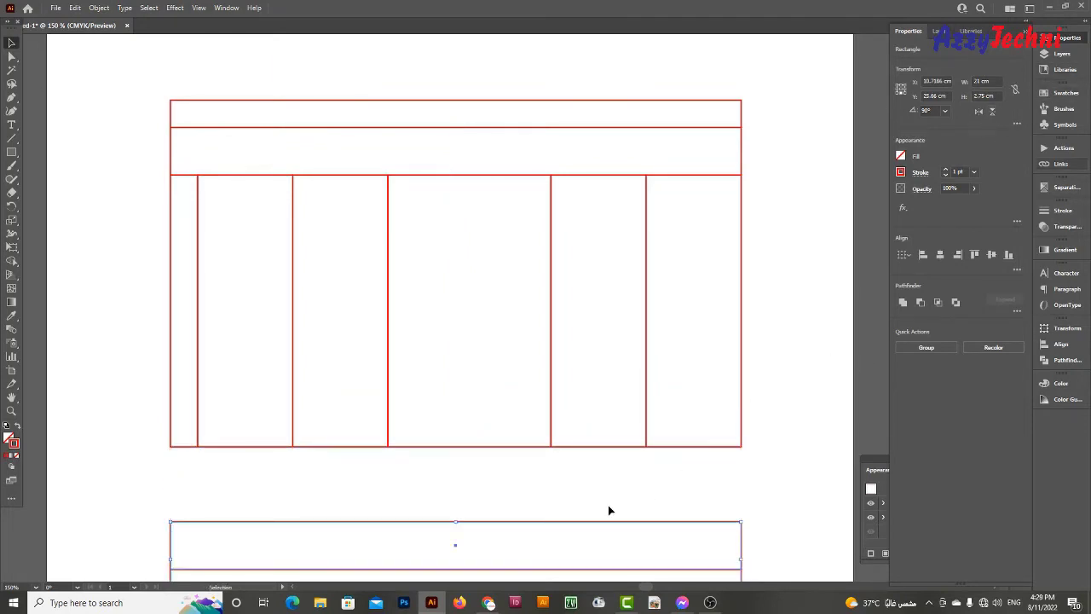
Attach the flipped strips under the panels and extend the panels through both flap bands to 15.5 cm.
{"action": "left_click_drag", "start_coordinate": [565, 521], "coordinate": [568, 452]}
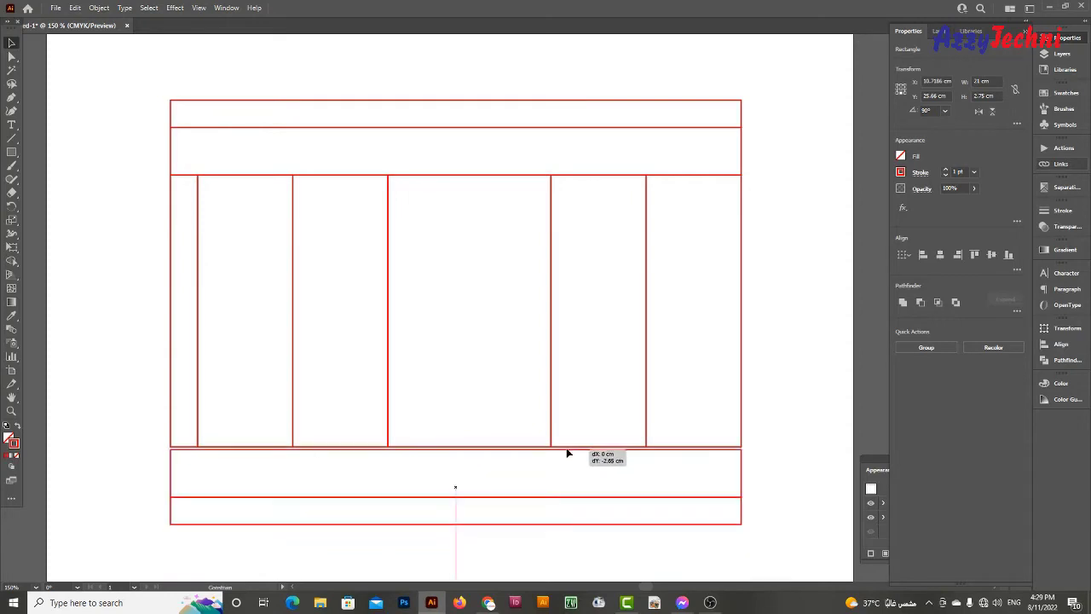
{"action": "left_click", "coordinate": [814, 345]}
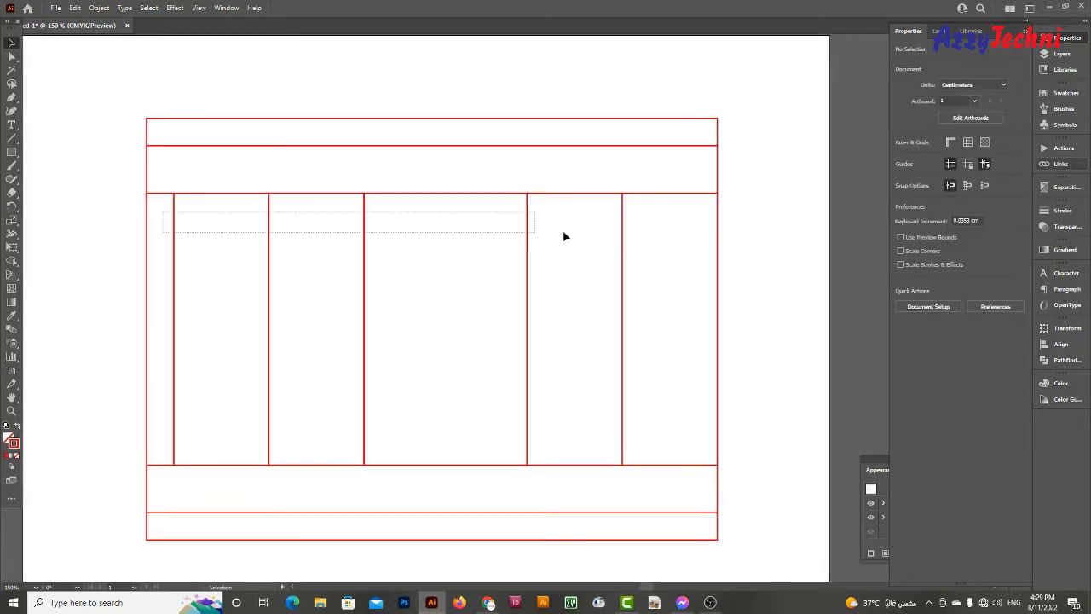
{"action": "left_click_drag", "start_coordinate": [165, 217], "coordinate": [701, 278]}
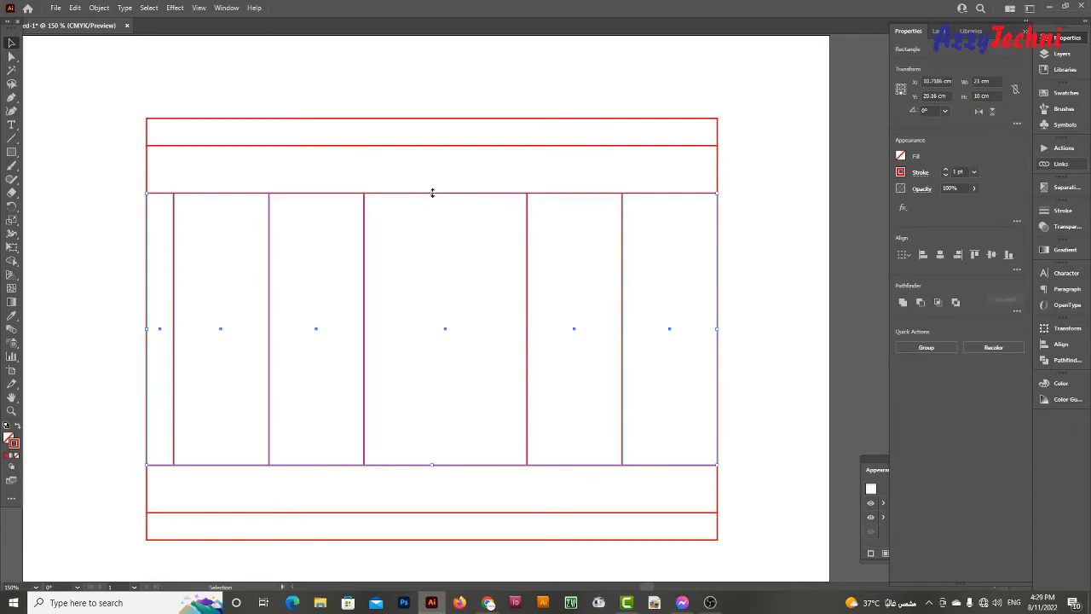
{"action": "left_click_drag", "start_coordinate": [432, 193], "coordinate": [436, 124]}
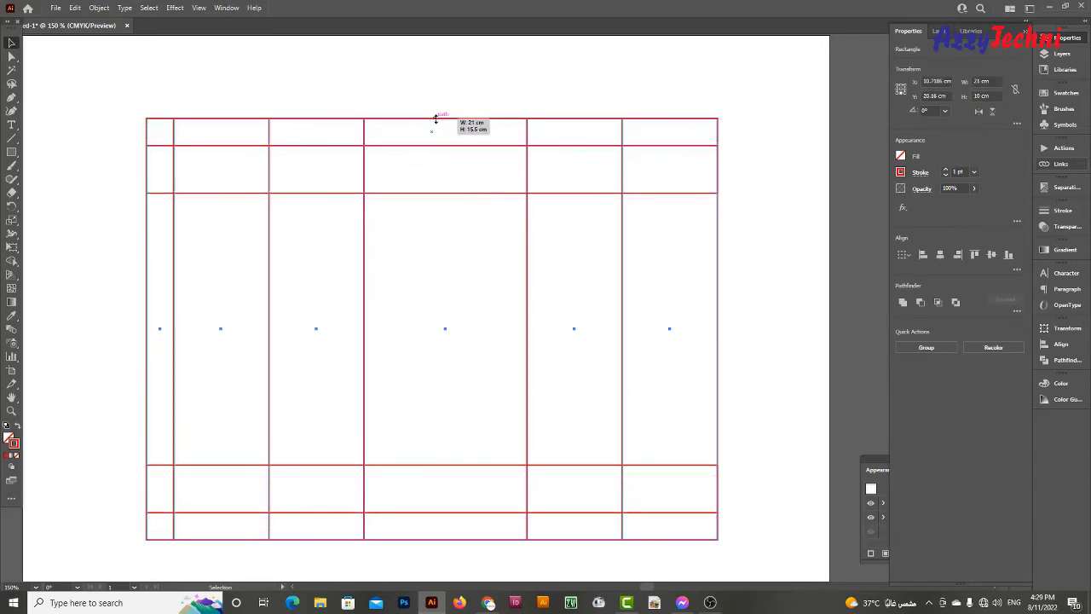
{"action": "left_click", "coordinate": [496, 73]}
{"action": "left_click_drag", "start_coordinate": [507, 199], "coordinate": [462, 219]}
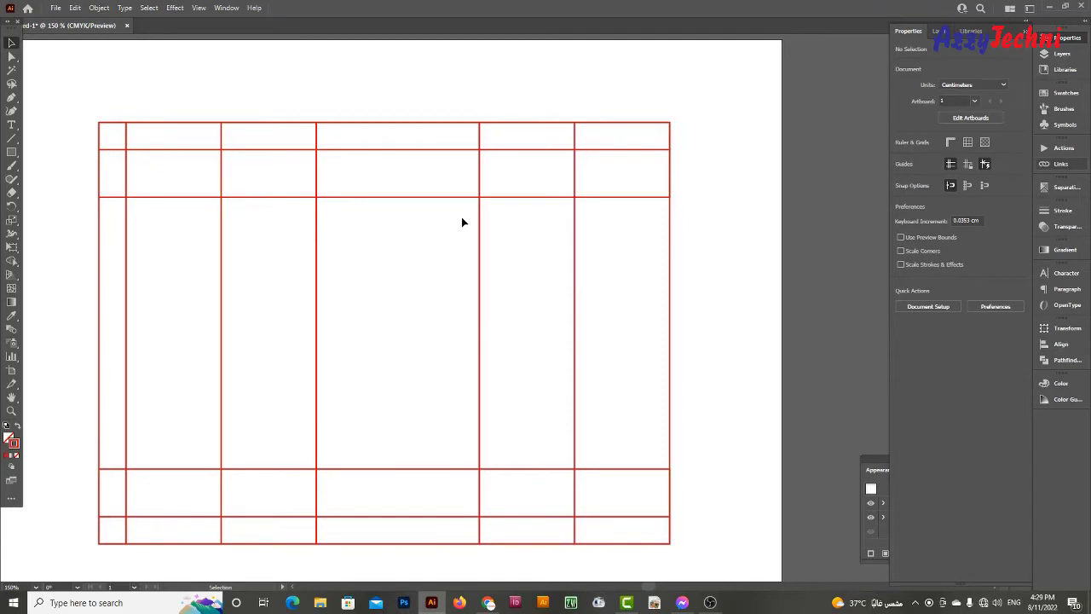
{"action": "scroll", "coordinate": [462, 220], "scroll_direction": "up", "scroll_amount": 3}
{"action": "left_click_drag", "start_coordinate": [329, 334], "coordinate": [380, 476]}
Draw a short vertical line in the middle of the top flap cell.
{"action": "scroll", "coordinate": [375, 409], "scroll_direction": "up", "scroll_amount": 3}
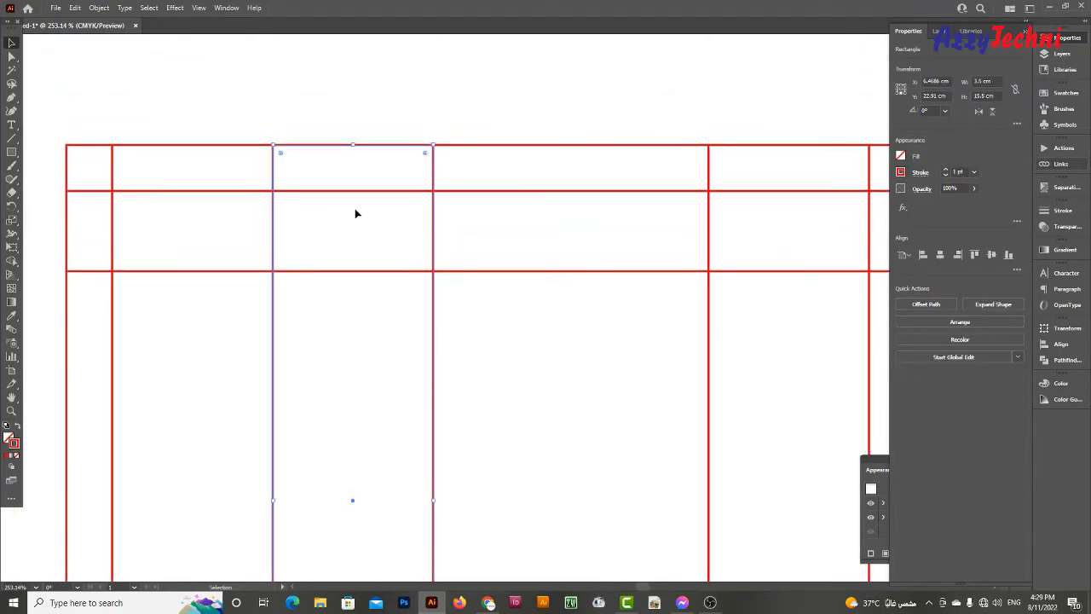
{"action": "key", "text": "backslash"}
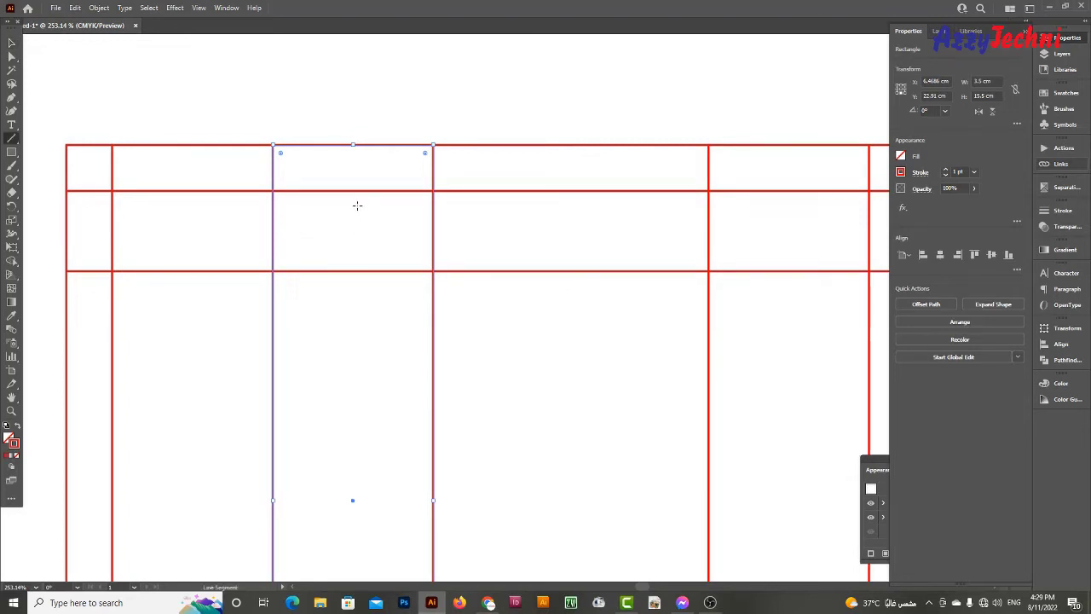
{"action": "left_click_drag", "start_coordinate": [353, 191], "coordinate": [353, 271]}
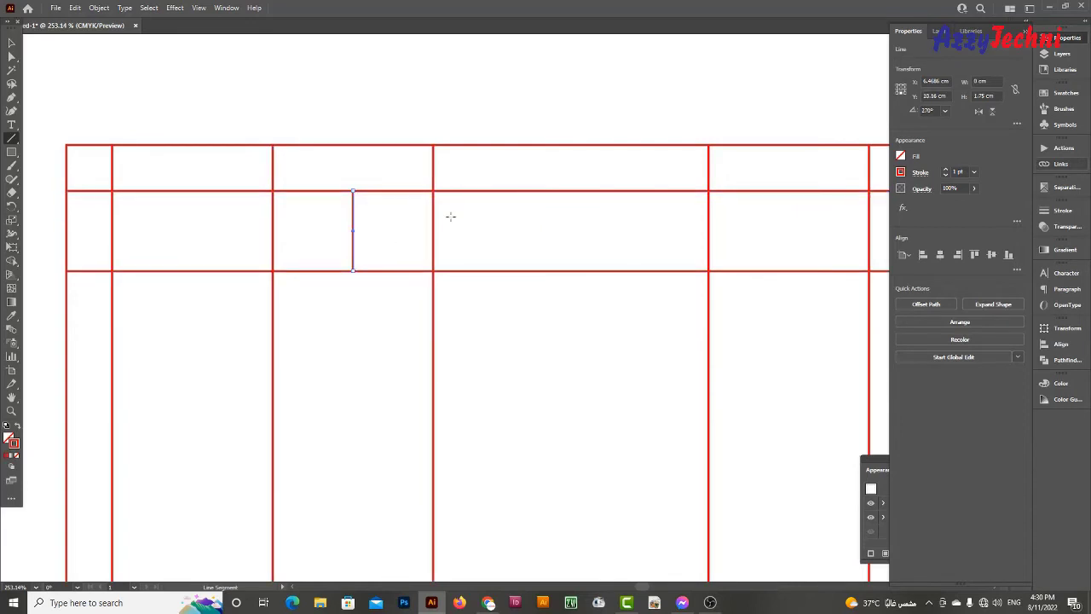
{"action": "key", "text": "v"}
{"action": "left_click", "coordinate": [316, 222], "text": "ctrl"}
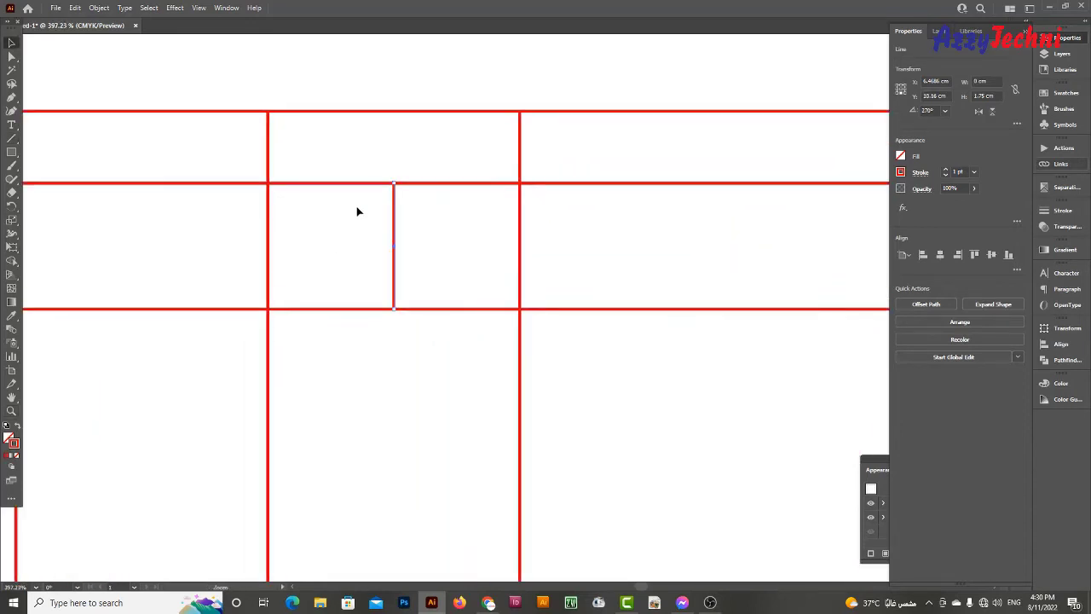
{"action": "left_click_drag", "start_coordinate": [352, 226], "coordinate": [371, 264]}
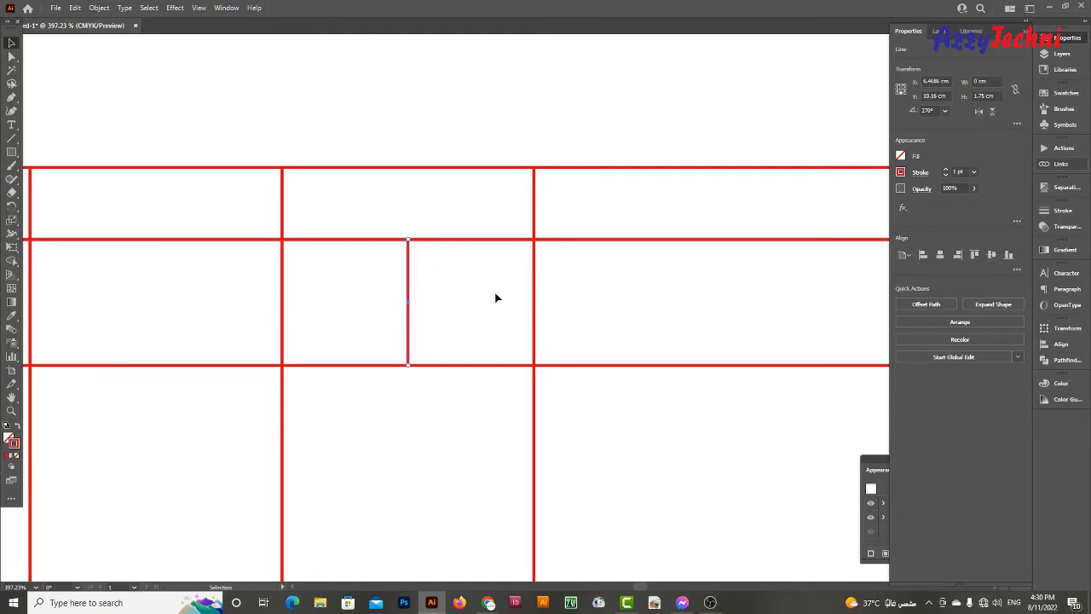
Draw a diagonal from the flap's lower-left corner to the top of the vertical line.
{"action": "key", "text": "backslash"}
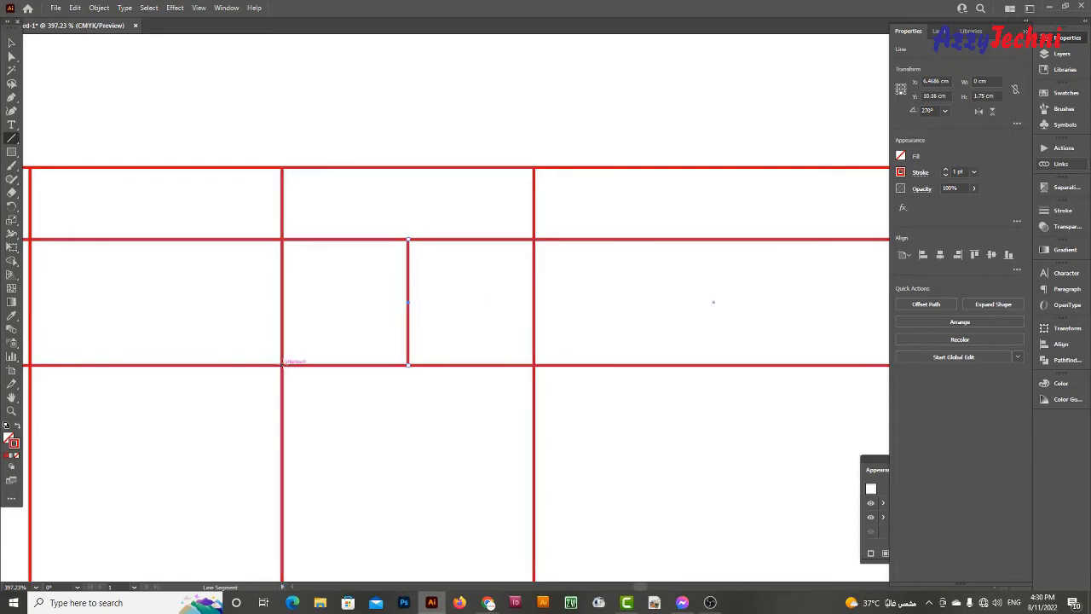
{"action": "left_click_drag", "start_coordinate": [282, 363], "coordinate": [418, 252]}
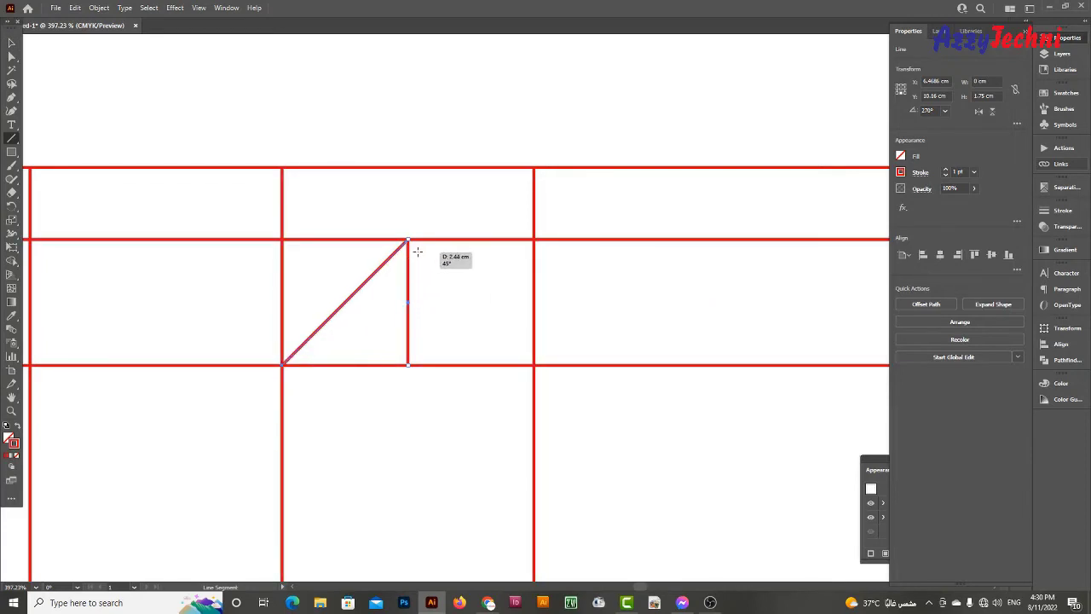
{"action": "left_click_drag", "start_coordinate": [418, 252], "coordinate": [417, 252]}
{"action": "key", "text": "v"}
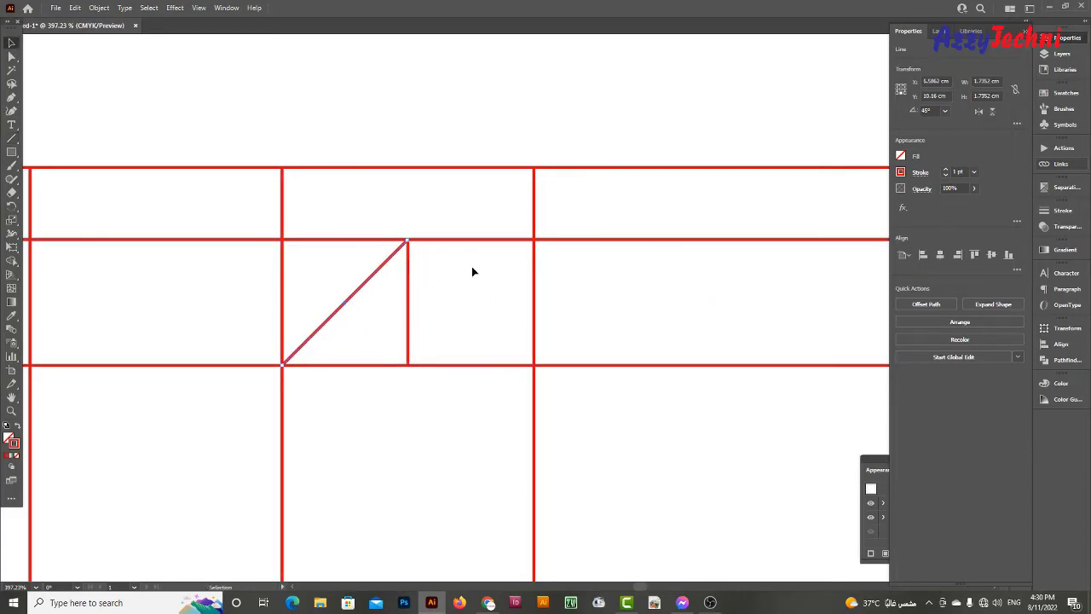
{"action": "left_click", "coordinate": [474, 271]}
Paste a copy of the diagonal, reflect it horizontally and move it right to close the triangle.
{"action": "key", "text": "ctrl+z"}
{"action": "key", "text": "a"}
{"action": "key", "text": "v"}
{"action": "left_click", "coordinate": [980, 113]}
{"action": "left_click_drag", "start_coordinate": [324, 283], "coordinate": [449, 288]}
{"action": "left_click", "coordinate": [588, 282]}
{"action": "key", "text": "ctrl+minus"}
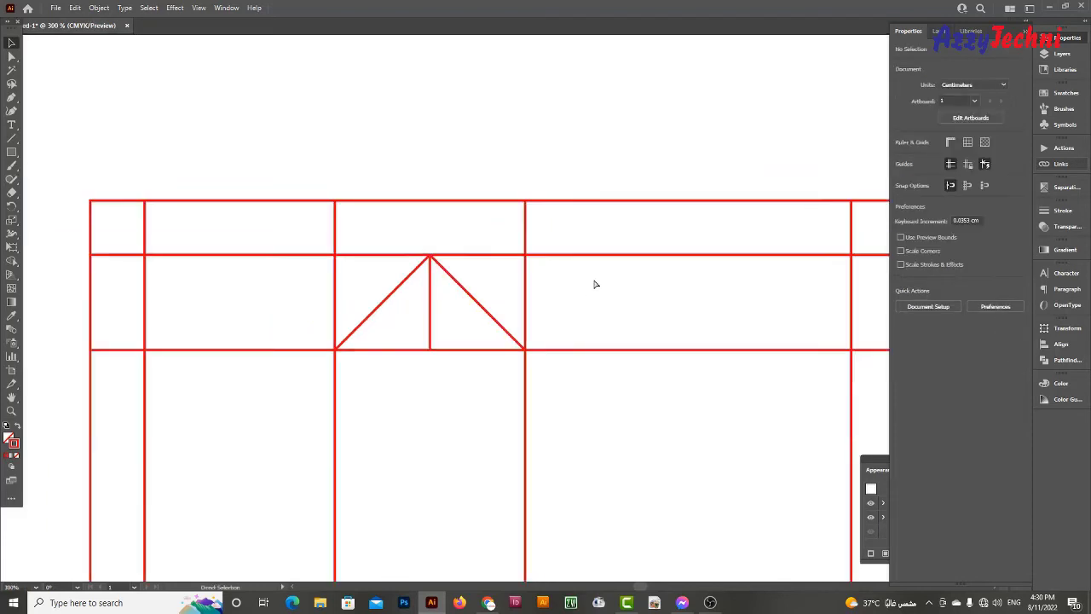
{"action": "key", "text": "ctrl+minus"}
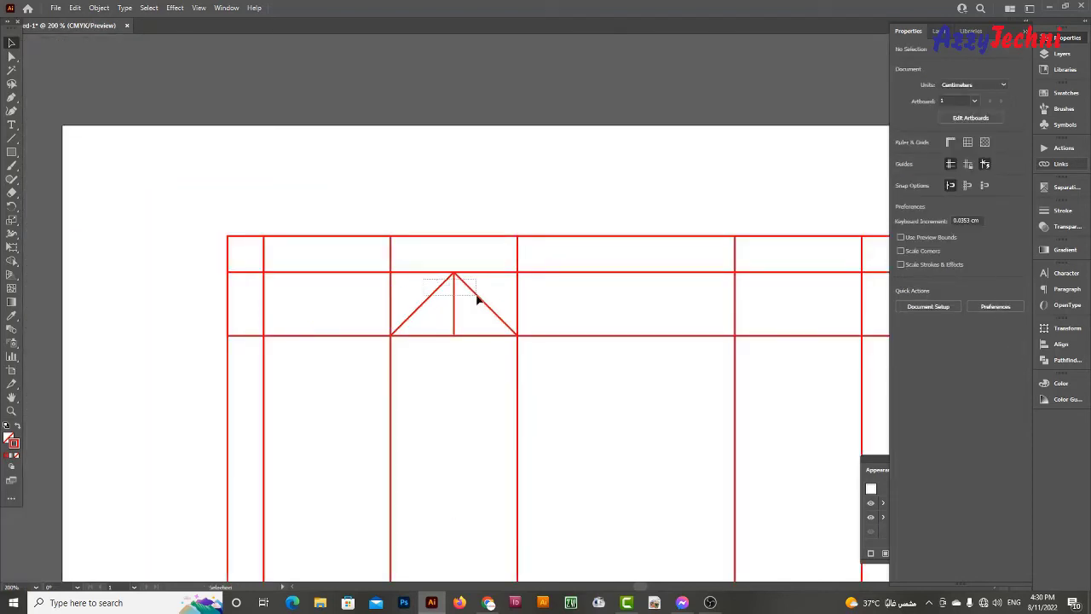
Change the triangle's three lines to a green stroke.
{"action": "left_click_drag", "start_coordinate": [477, 295], "coordinate": [412, 300]}
{"action": "left_click", "coordinate": [1065, 92]}
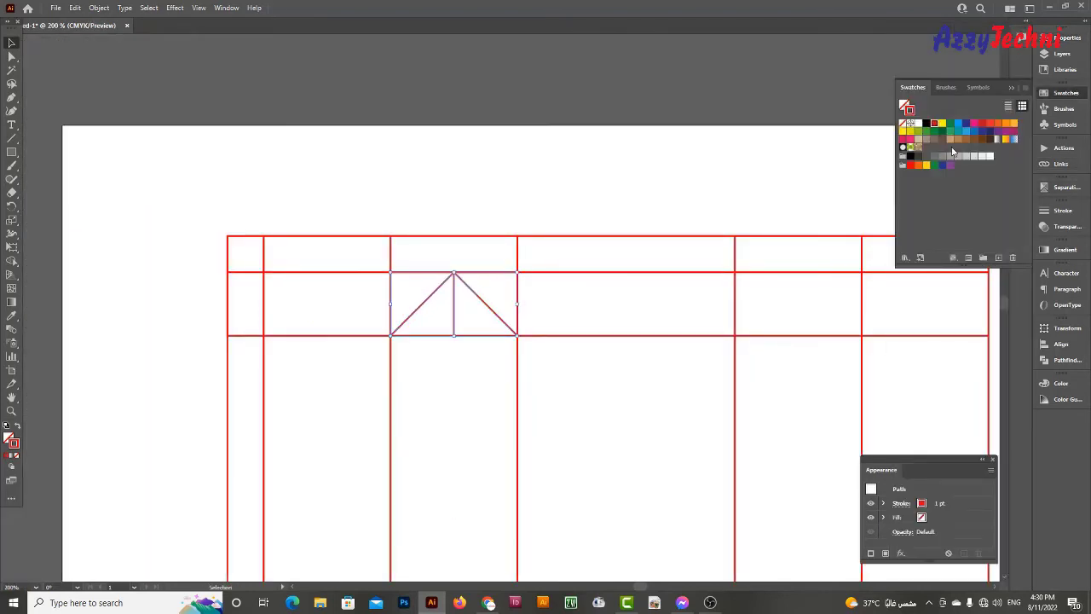
{"action": "left_click", "coordinate": [935, 131]}
{"action": "left_click", "coordinate": [677, 146]}
Copy the green triangle across to the other top flap.
{"action": "scroll", "coordinate": [694, 141], "scroll_direction": "right", "scroll_amount": 3}
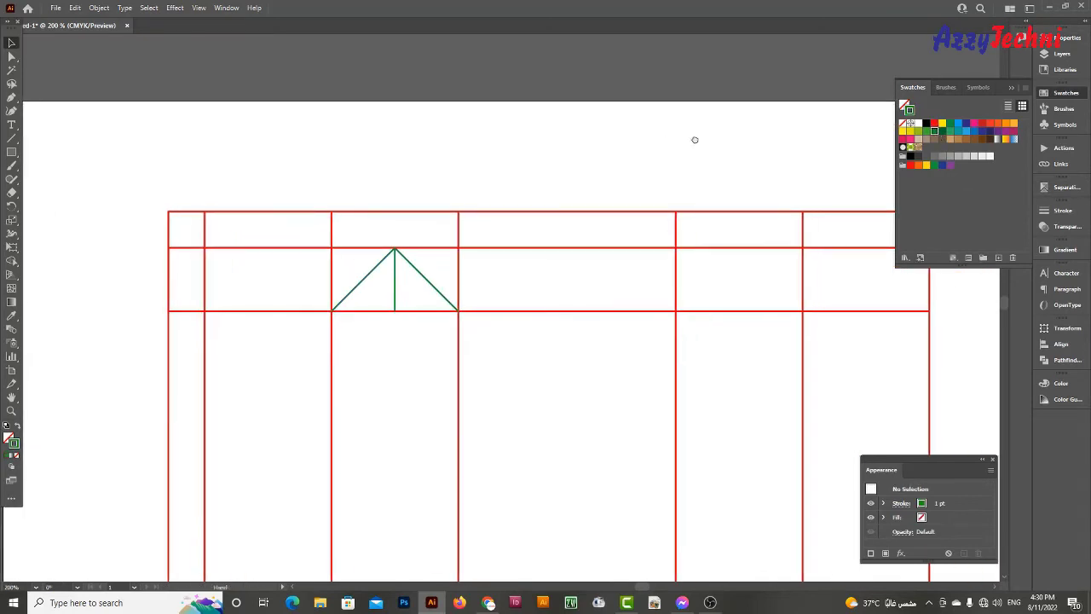
{"action": "scroll", "coordinate": [694, 141], "scroll_direction": "down", "scroll_amount": 1}
{"action": "scroll", "coordinate": [699, 171], "scroll_direction": "right", "scroll_amount": 3}
{"action": "scroll", "coordinate": [699, 170], "scroll_direction": "down", "scroll_amount": 1}
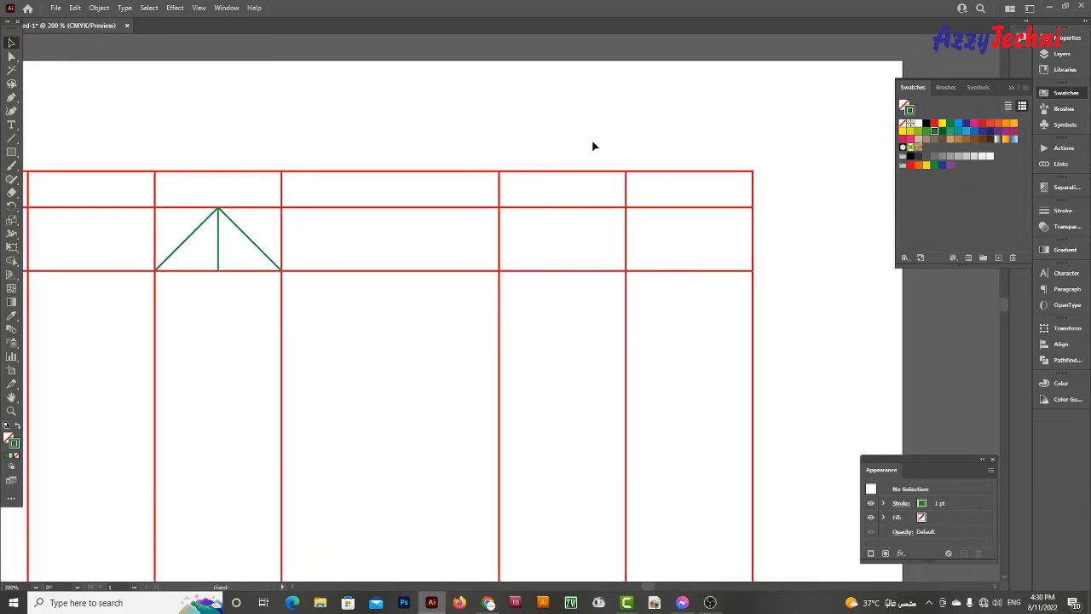
{"action": "left_click", "coordinate": [249, 236]}
{"action": "left_click_drag", "start_coordinate": [248, 236], "coordinate": [587, 250]}
{"action": "left_click", "coordinate": [670, 361]}
Copy both triangles down to the bottom flaps, flipped vertically to point downward.
{"action": "key", "text": "ctrl+minus"}
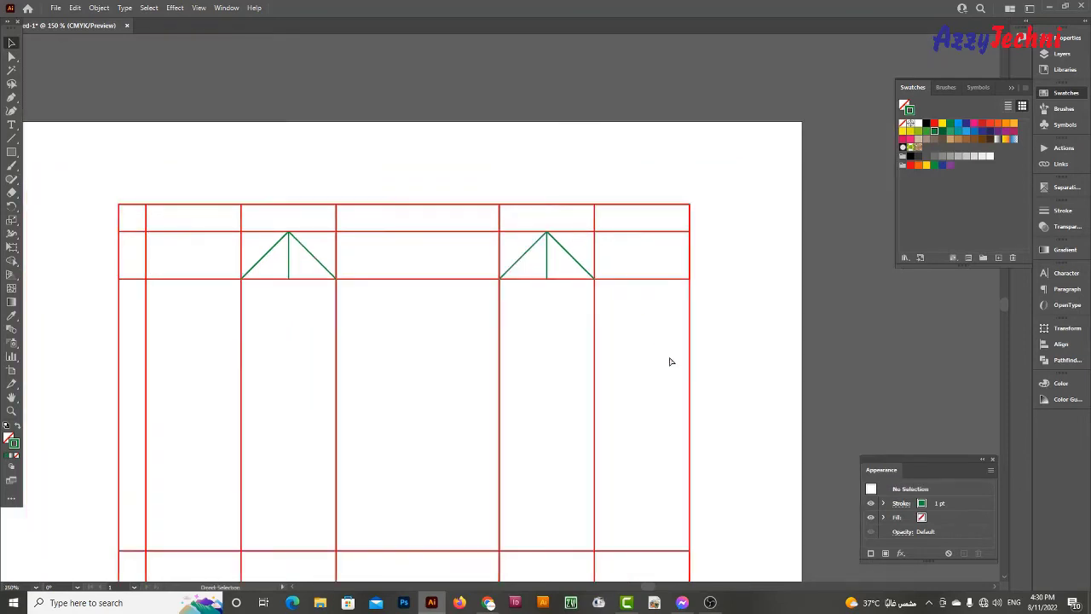
{"action": "key", "text": "ctrl+minus"}
{"action": "scroll", "coordinate": [685, 304], "scroll_direction": "up", "scroll_amount": 1}
{"action": "scroll", "coordinate": [531, 368], "scroll_direction": "up", "scroll_amount": 2}
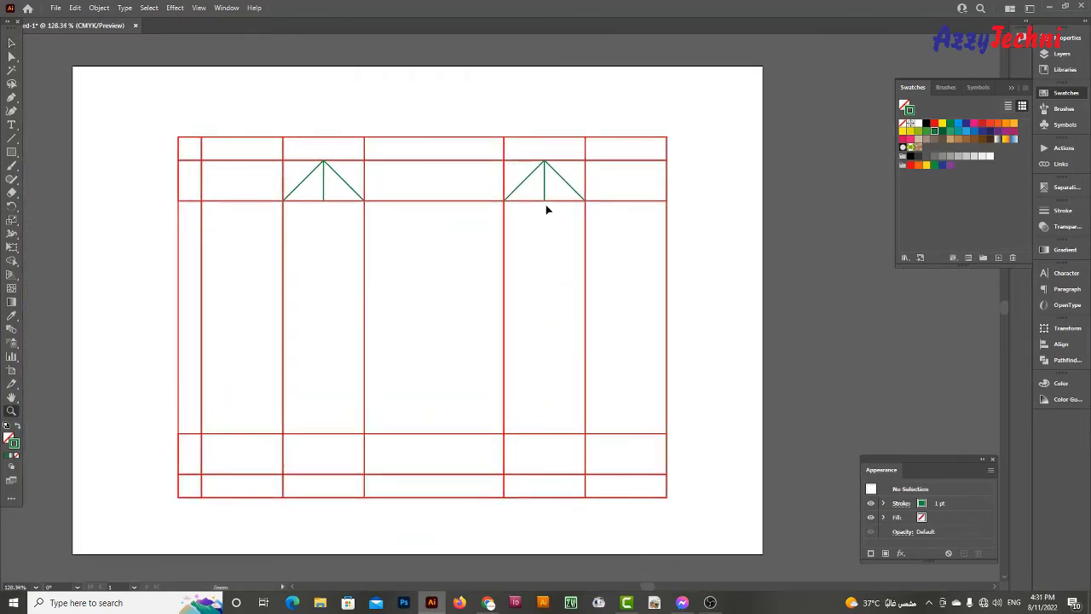
{"action": "left_click", "coordinate": [315, 169]}
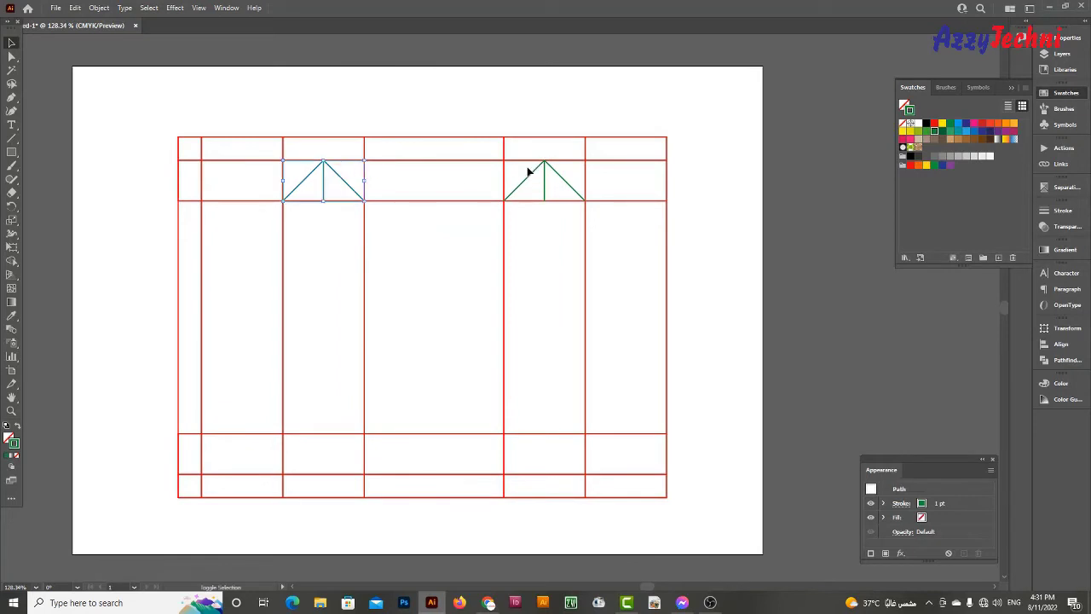
{"action": "left_click", "coordinate": [563, 181], "text": "shift"}
{"action": "left_click_drag", "start_coordinate": [565, 182], "coordinate": [568, 456]}
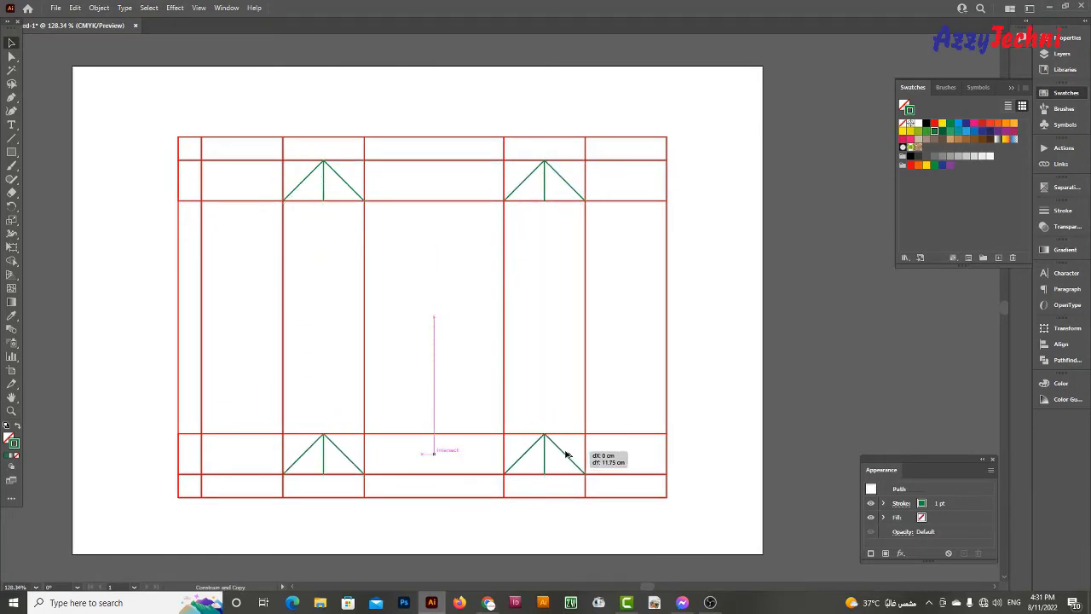
{"action": "left_click", "coordinate": [1066, 38]}
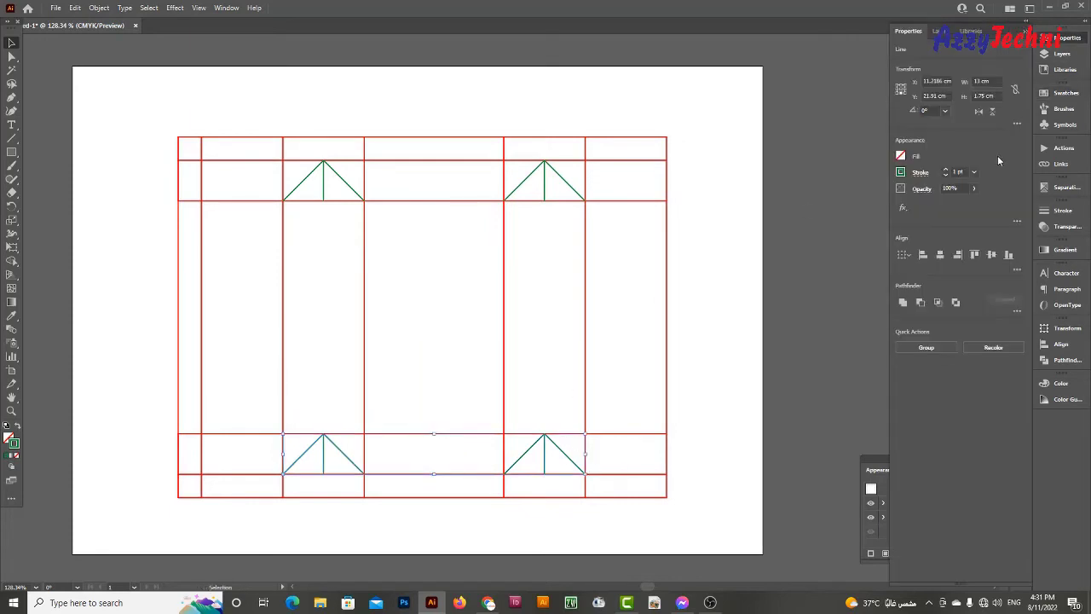
{"action": "left_click", "coordinate": [993, 111]}
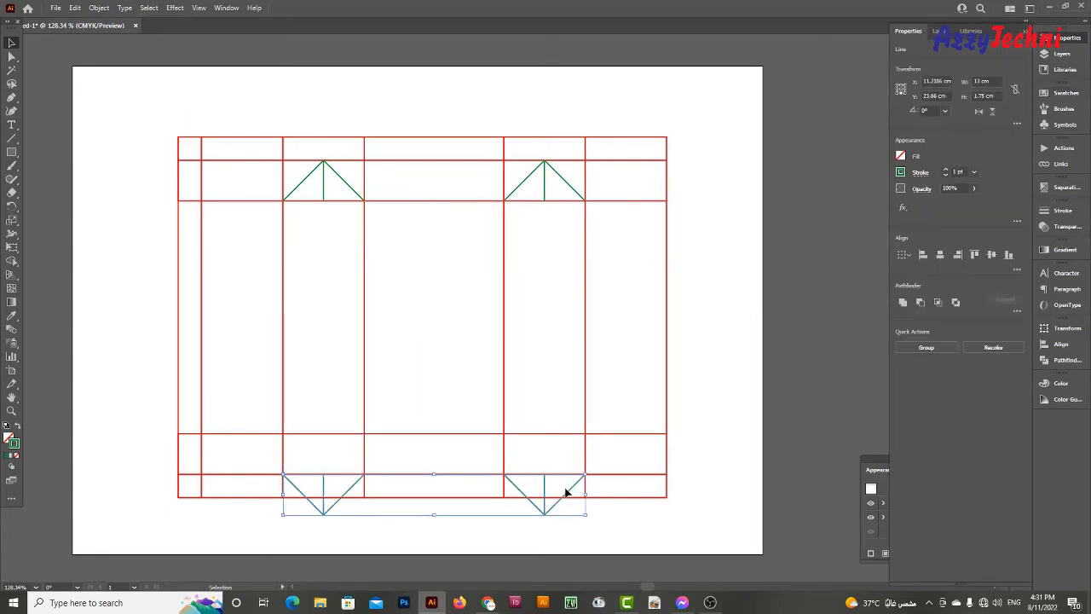
{"action": "left_click_drag", "start_coordinate": [568, 496], "coordinate": [568, 452]}
{"action": "left_click", "coordinate": [767, 317]}
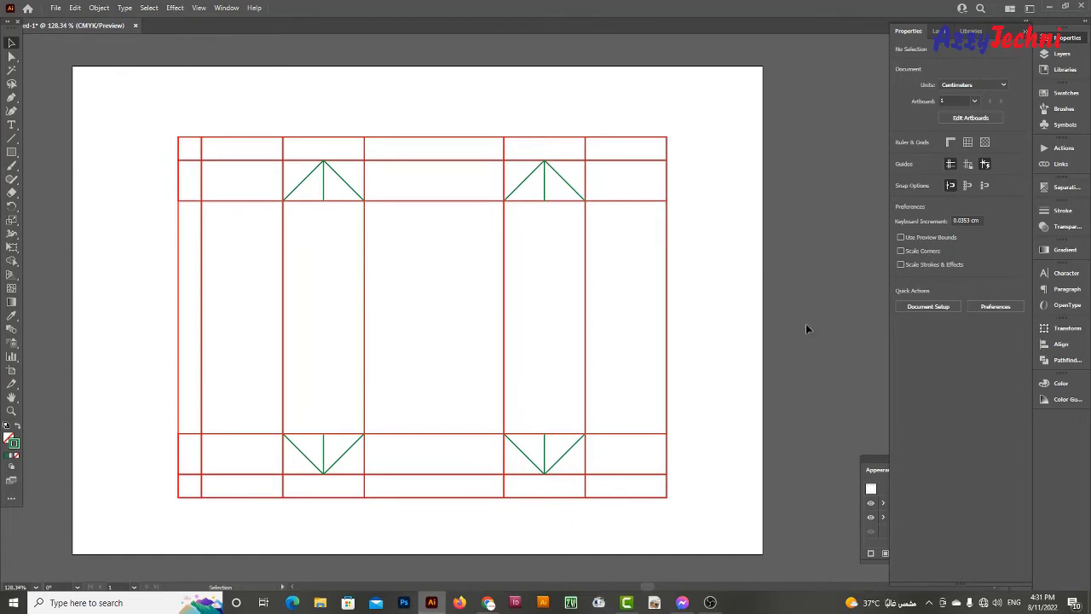
Delete the inner vertical segments by mistake and restore them with undo.
{"action": "key", "text": "a"}
{"action": "mouse_move", "coordinate": [189, 225]}
{"action": "left_mouse_down"}
{"action": "mouse_move", "coordinate": [511, 282]}
{"action": "mouse_move", "coordinate": [626, 282]}
{"action": "left_mouse_up"}
{"action": "key", "text": "Delete"}
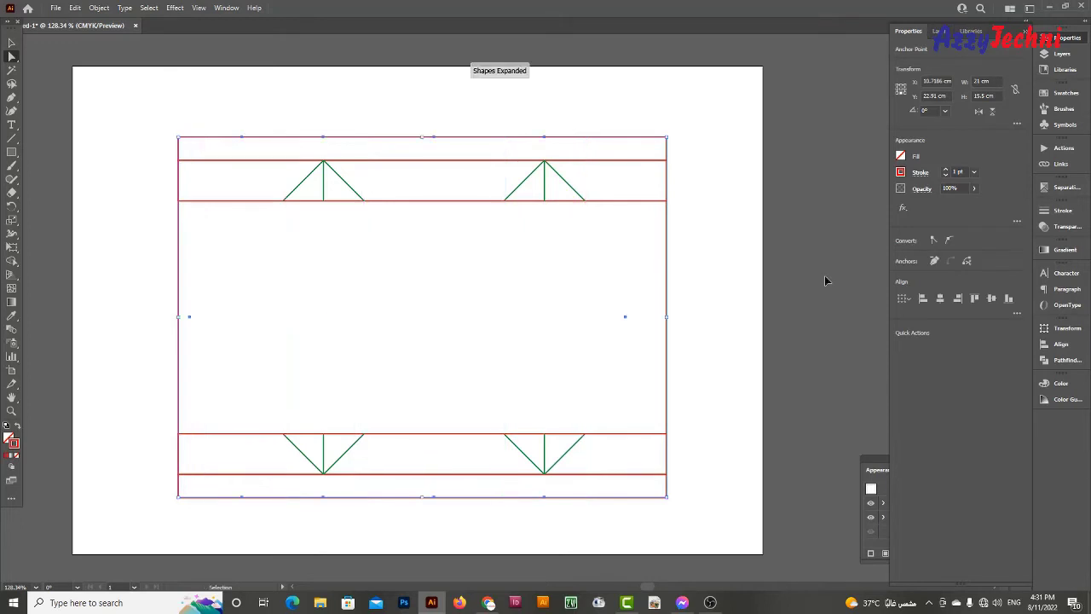
{"action": "key", "text": "v"}
{"action": "key", "text": "ctrl+z"}
{"action": "left_click", "coordinate": [616, 316]}
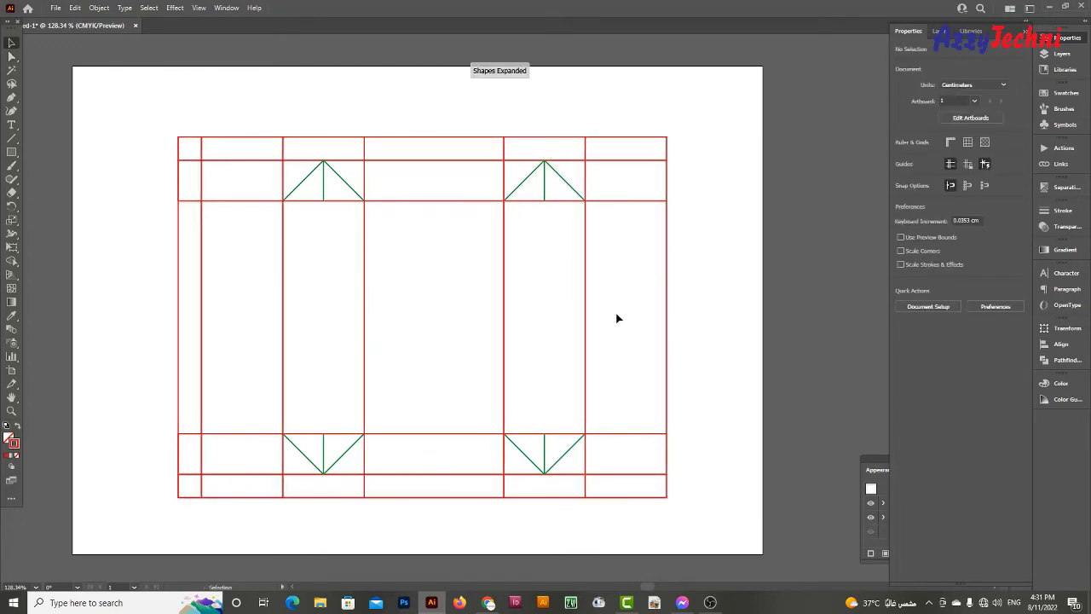
Select all the inner vertical lines and pick up the triangles' green stroke with the Eyedropper.
{"action": "left_click", "coordinate": [585, 294]}
{"action": "left_click", "coordinate": [503, 293]}
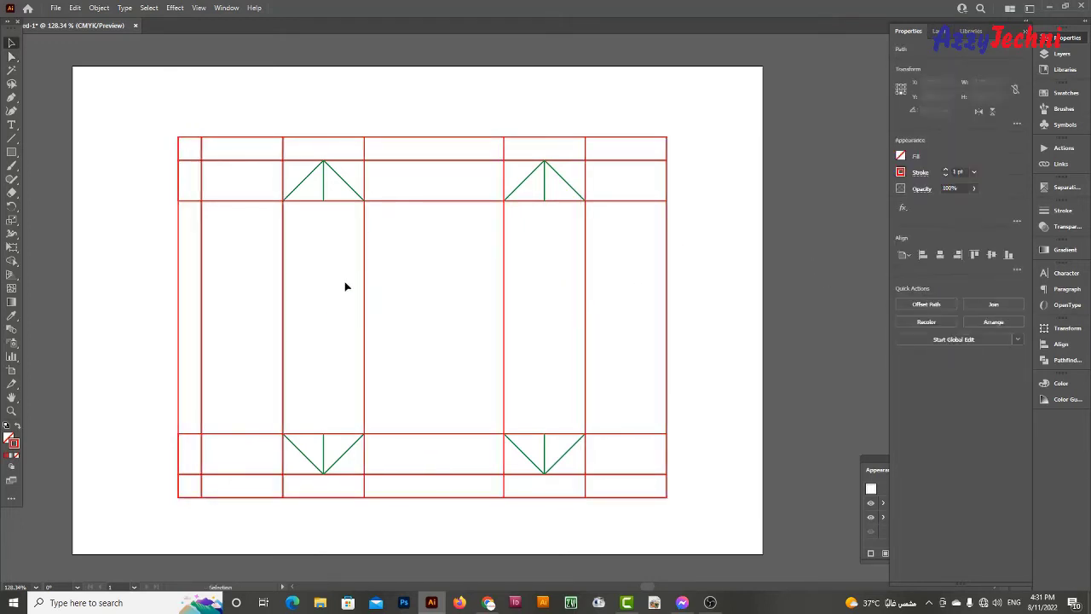
{"action": "left_click", "coordinate": [409, 290]}
{"action": "left_click", "coordinate": [282, 285]}
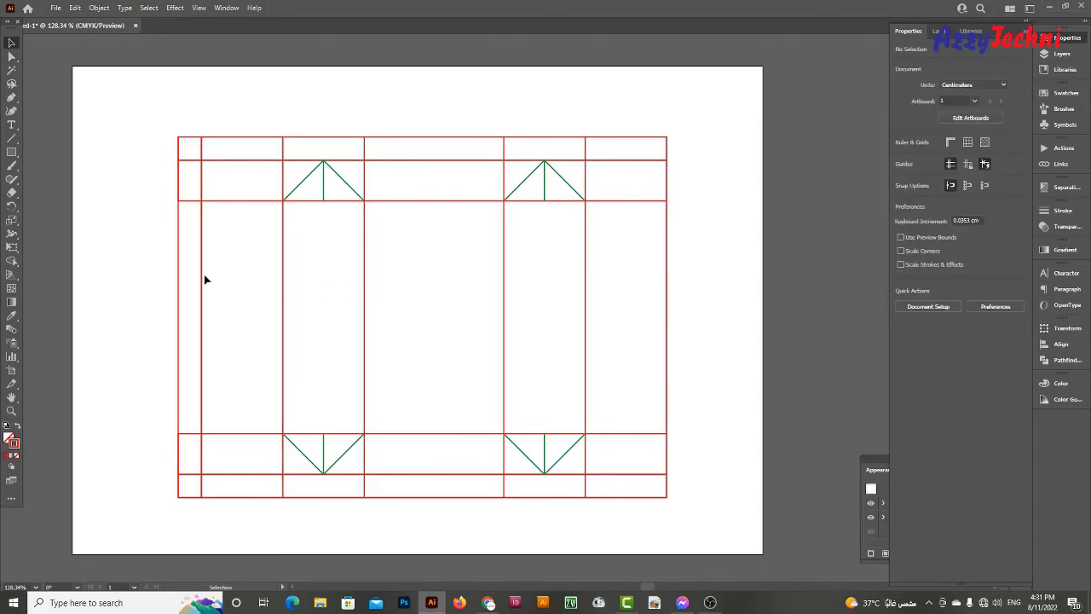
{"action": "left_click", "coordinate": [205, 280]}
{"action": "left_click_drag", "start_coordinate": [190, 244], "coordinate": [620, 263]}
{"action": "key", "text": "i"}
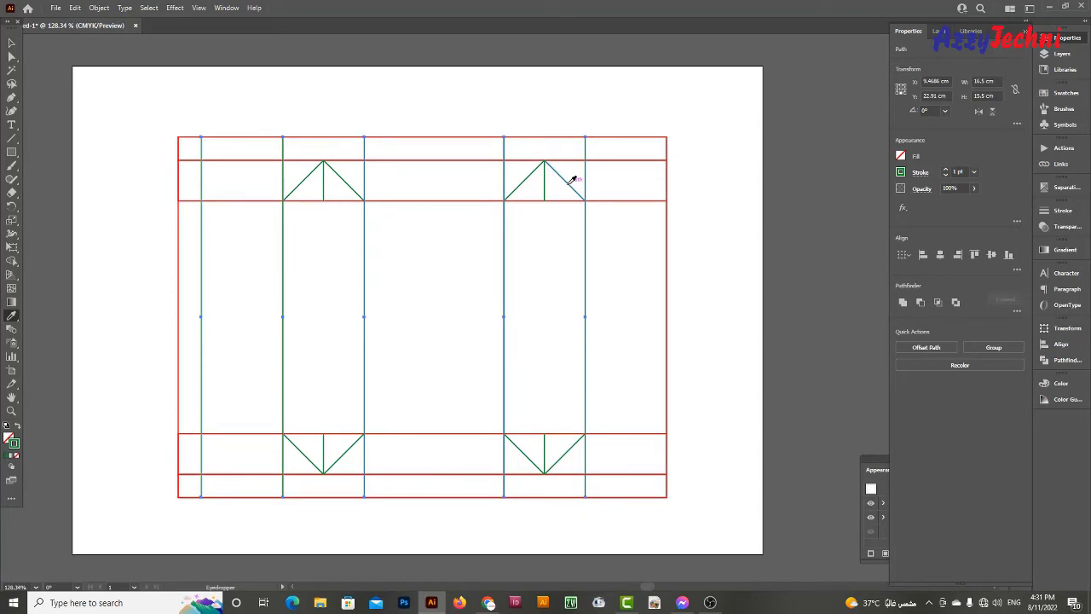
Try selecting and deleting the inner horizontal red lines, undoing each deletion.
{"action": "scroll", "coordinate": [572, 181], "scroll_direction": "up", "scroll_amount": 1}
{"action": "key", "text": "a"}
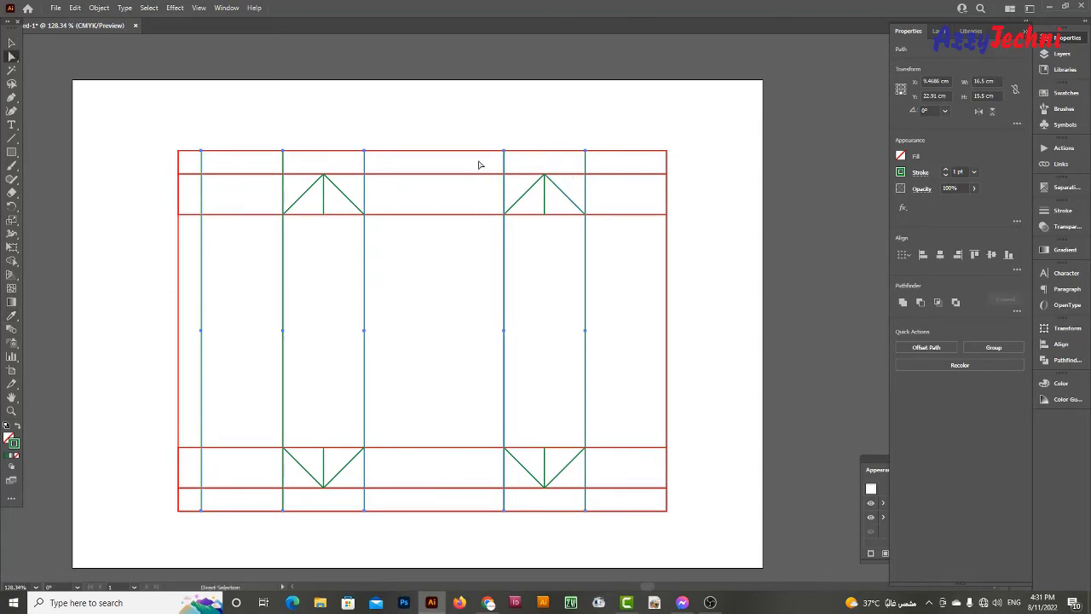
{"action": "mouse_move", "coordinate": [478, 166]}
{"action": "left_mouse_down"}
{"action": "mouse_move", "coordinate": [480, 498]}
{"action": "mouse_move", "coordinate": [490, 503]}
{"action": "left_mouse_up"}
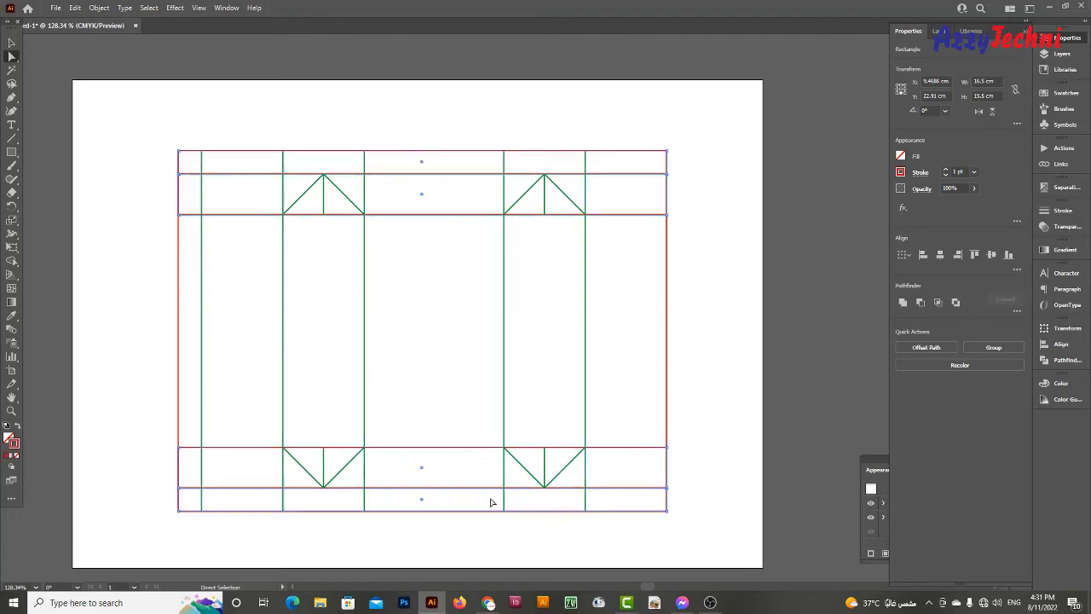
{"action": "key", "text": "Delete"}
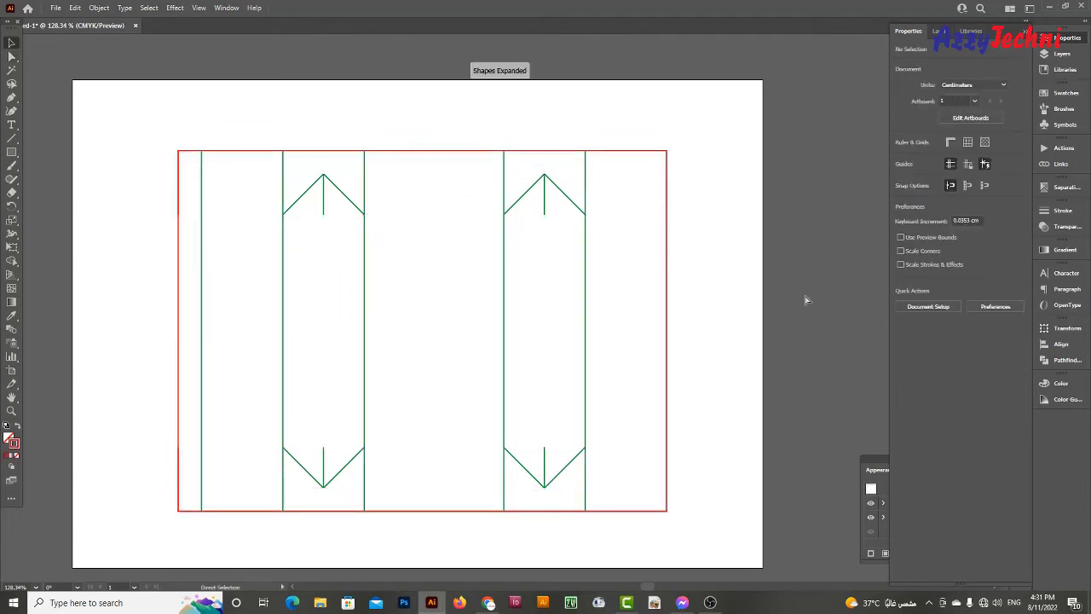
{"action": "key", "text": "ctrl+z"}
{"action": "key", "text": "v"}
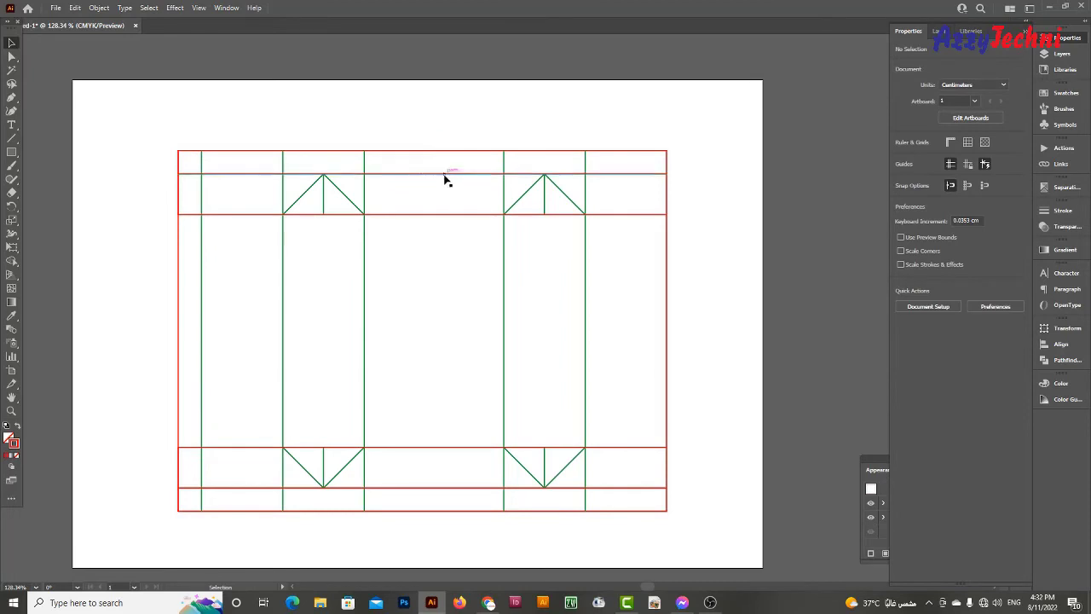
{"action": "left_click", "coordinate": [444, 174]}
{"action": "left_click", "coordinate": [442, 208]}
{"action": "left_click", "coordinate": [441, 214]}
{"action": "key", "text": "Delete"}
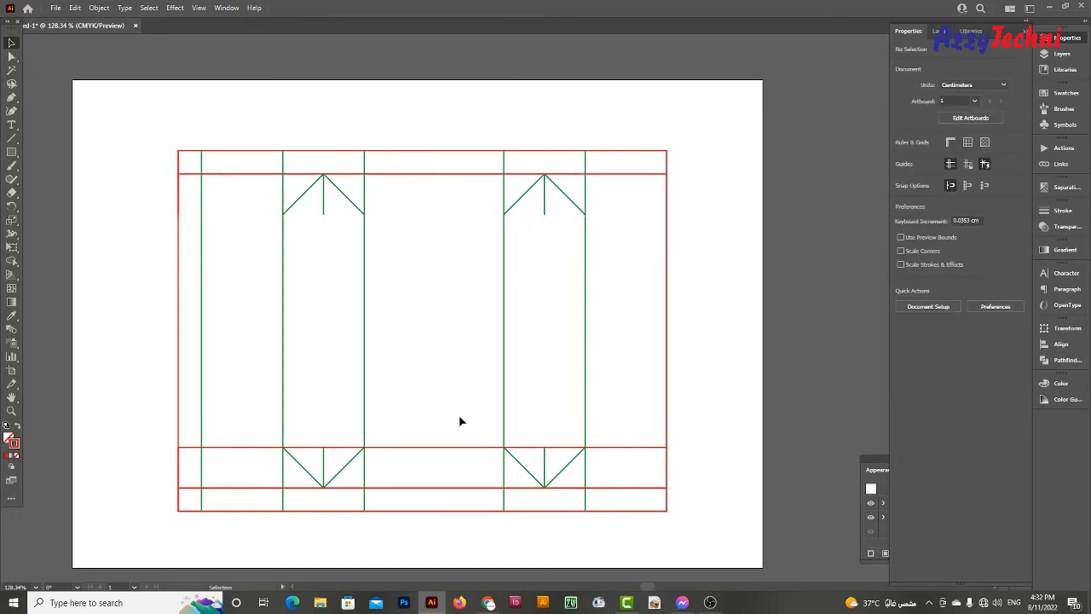
{"action": "key", "text": "ctrl+z"}
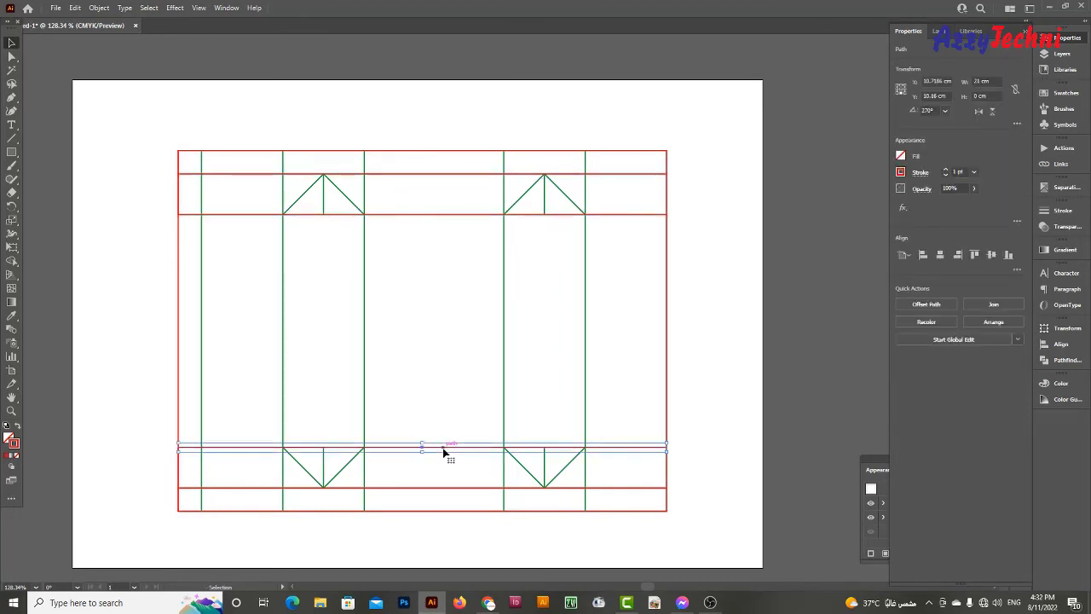
{"action": "mouse_move", "coordinate": [443, 447]}
{"action": "left_mouse_down"}
{"action": "mouse_move", "coordinate": [445, 421]}
{"action": "mouse_move", "coordinate": [442, 447]}
{"action": "left_mouse_up"}
Recolour all inner horizontal flap lines with the green fold-line stroke, using the eyedropper.
{"action": "left_click", "coordinate": [440, 489]}
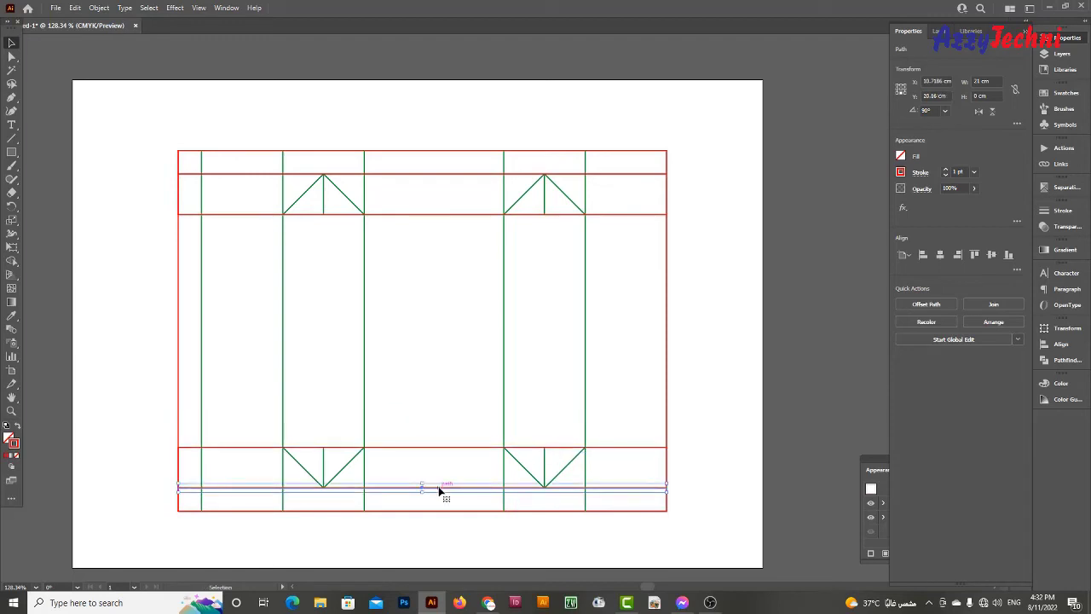
{"action": "left_click_drag", "start_coordinate": [440, 491], "coordinate": [465, 163]}
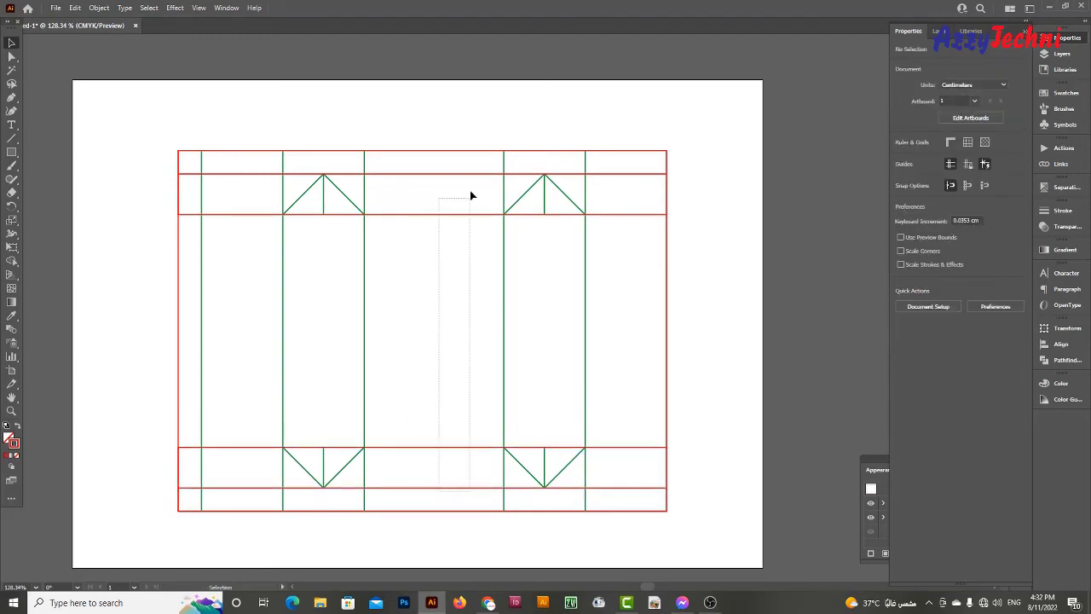
{"action": "key", "text": "i"}
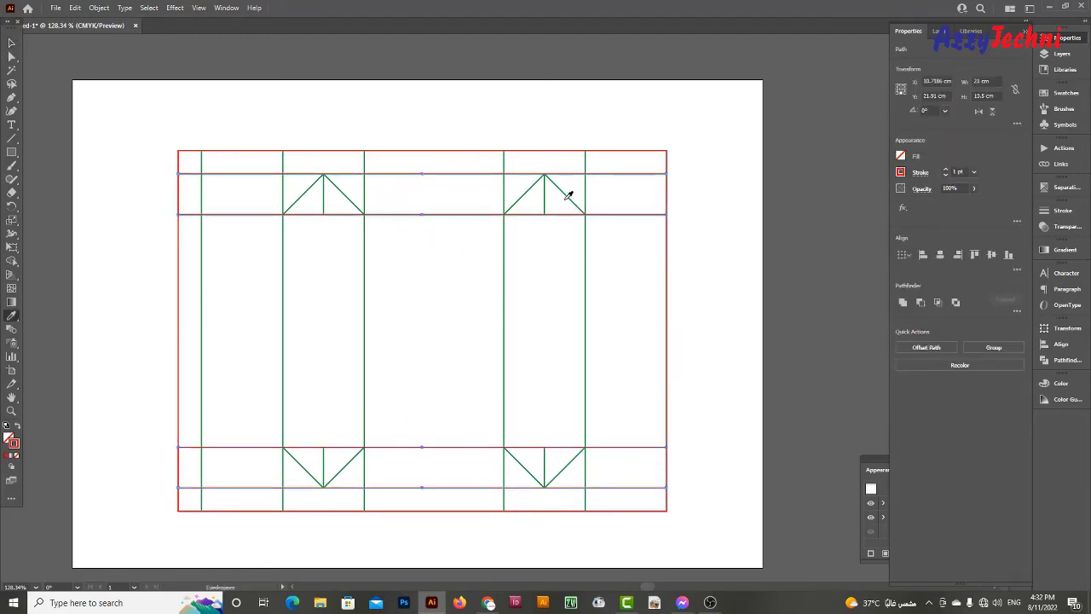
{"action": "left_click", "coordinate": [571, 203]}
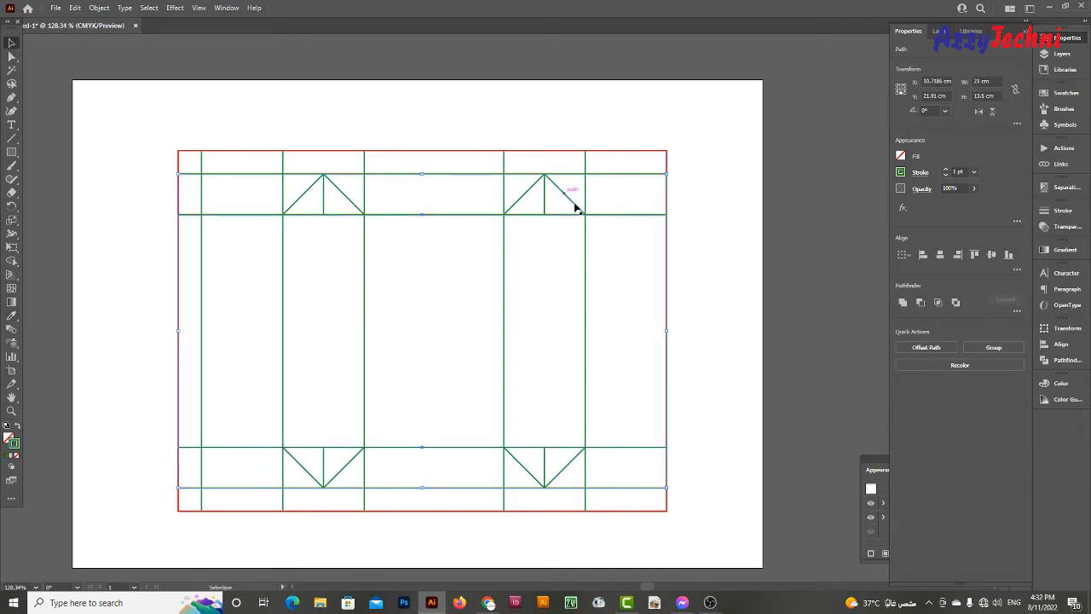
{"action": "key", "text": "v"}
{"action": "left_click", "coordinate": [707, 277]}
{"action": "left_click_drag", "start_coordinate": [707, 278], "coordinate": [709, 241]}
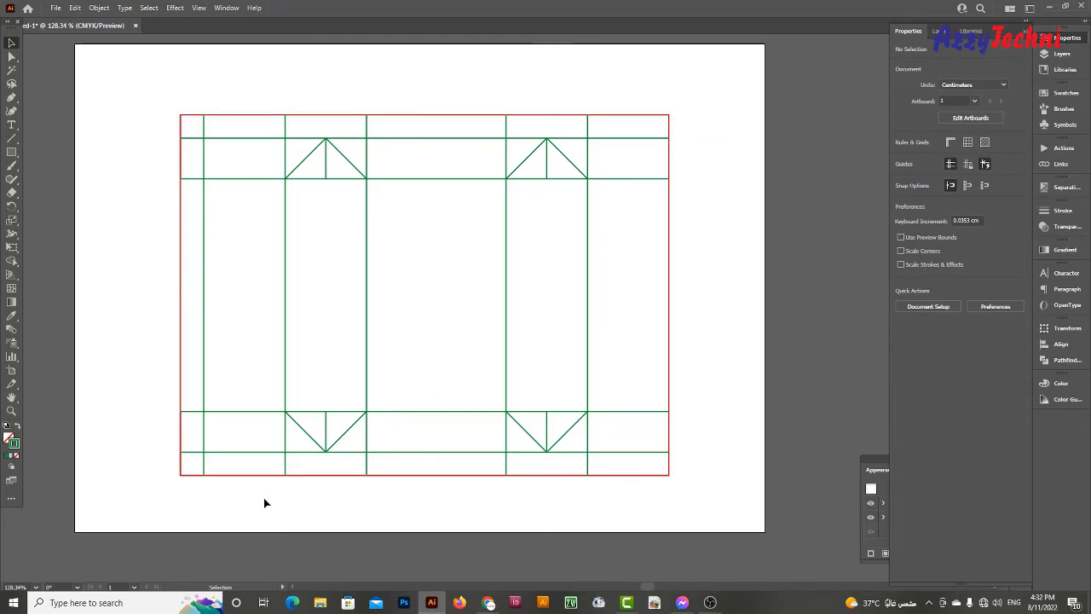
Draw a circle with 0.5 cm width and 0.5 cm height.
{"action": "key", "text": "z"}
{"action": "left_click", "coordinate": [334, 477]}
{"action": "left_click_drag", "start_coordinate": [335, 477], "coordinate": [396, 422]}
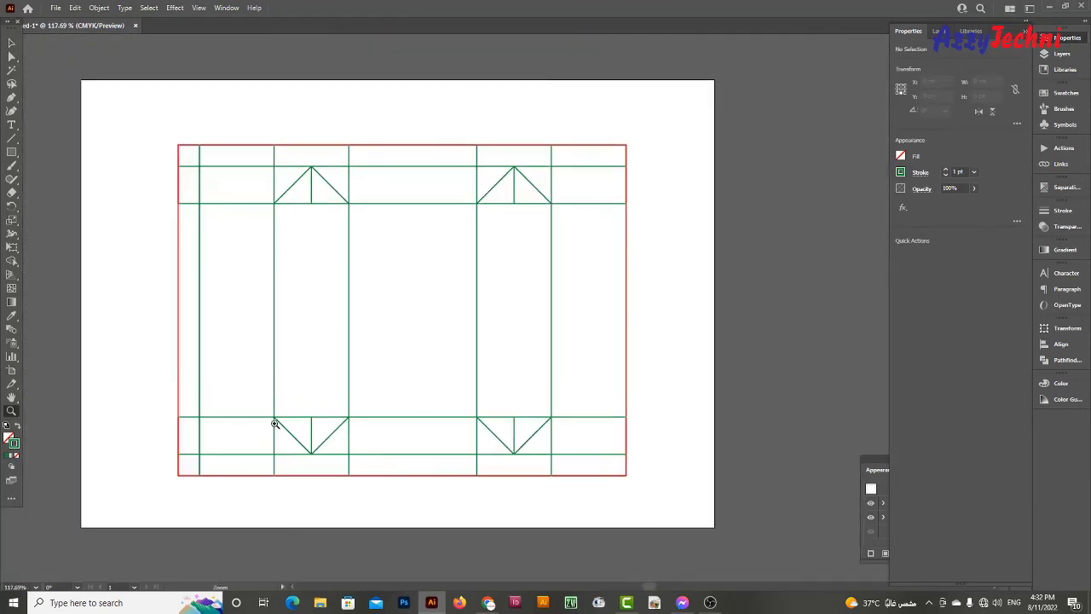
{"action": "key", "text": "v"}
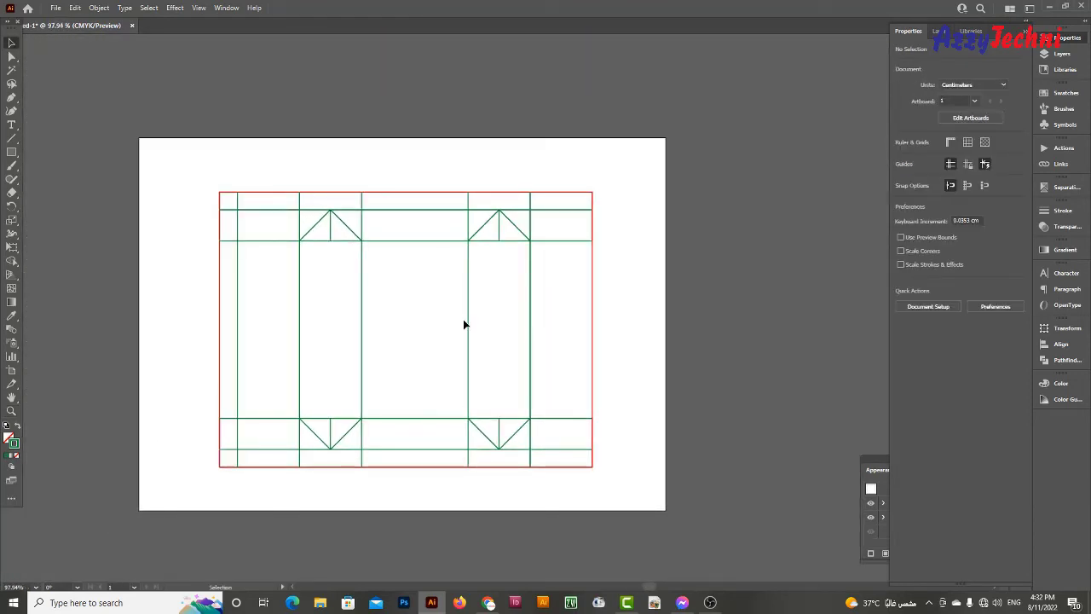
{"action": "key", "text": "z"}
{"action": "left_click", "coordinate": [463, 324]}
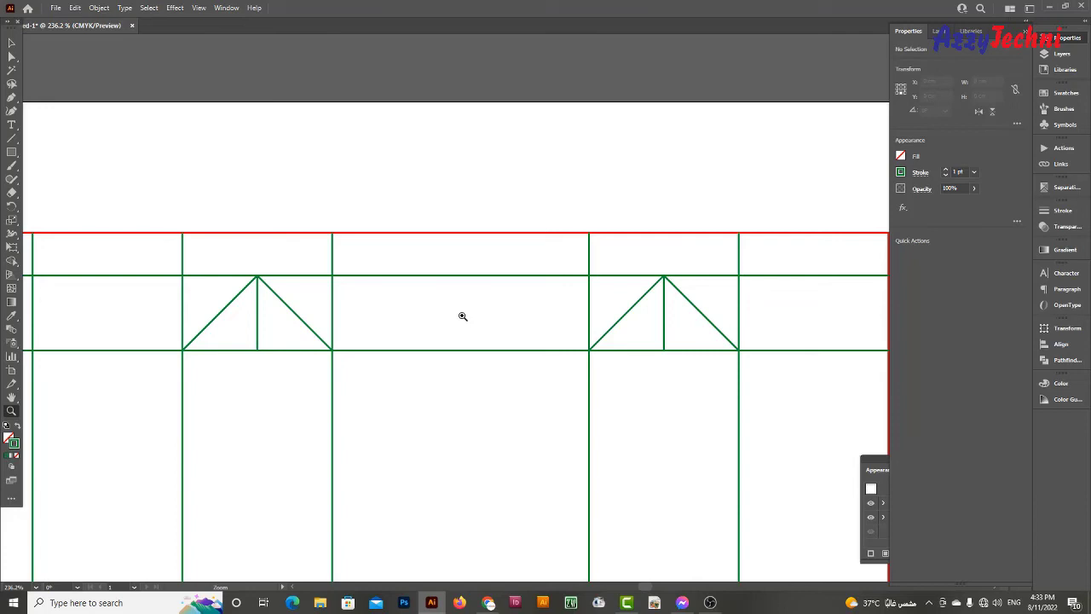
{"action": "key", "text": "l"}
{"action": "left_click", "coordinate": [468, 444]}
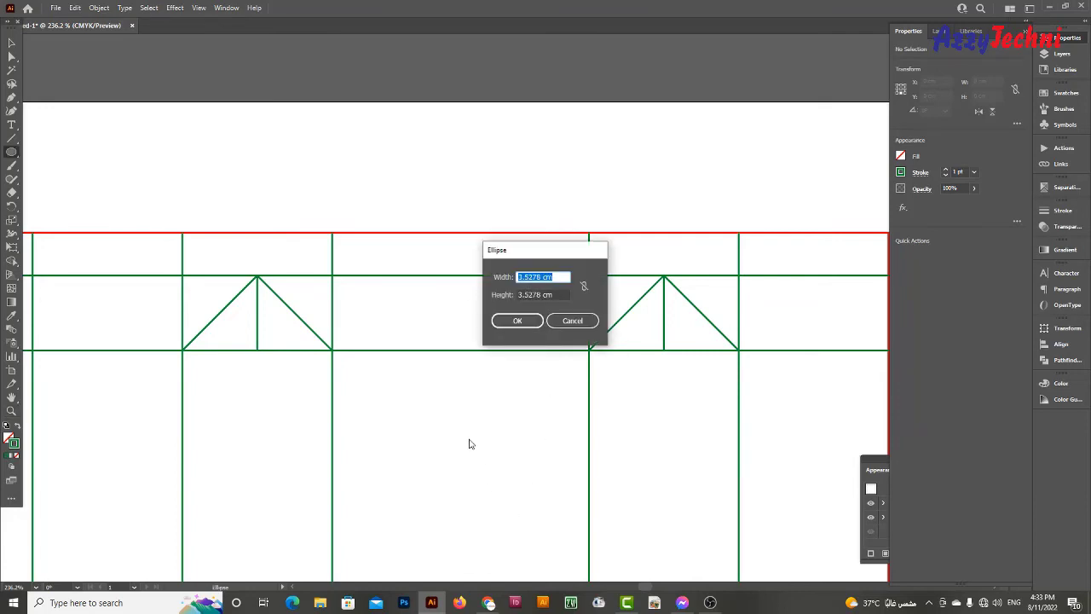
{"action": "type", "text": "0.5"}
{"action": "key", "text": "Tab"}
{"action": "type", "text": "0.5"}
{"action": "key", "text": "Return"}
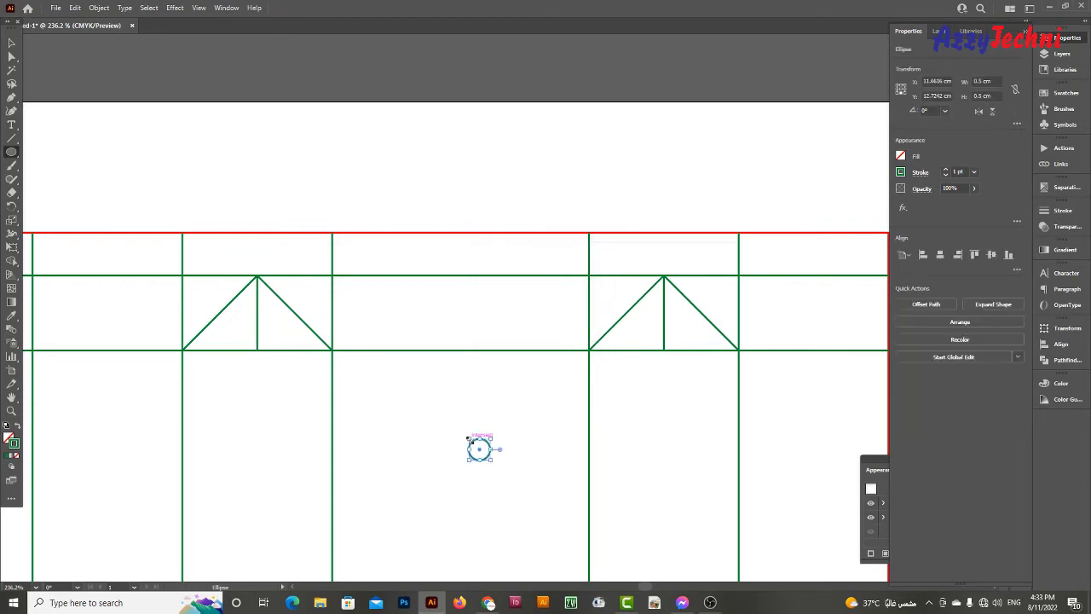
Move the small circle onto the top flap band, centred between the triangular gussets.
{"action": "key", "text": "v"}
{"action": "left_click", "coordinate": [486, 456]}
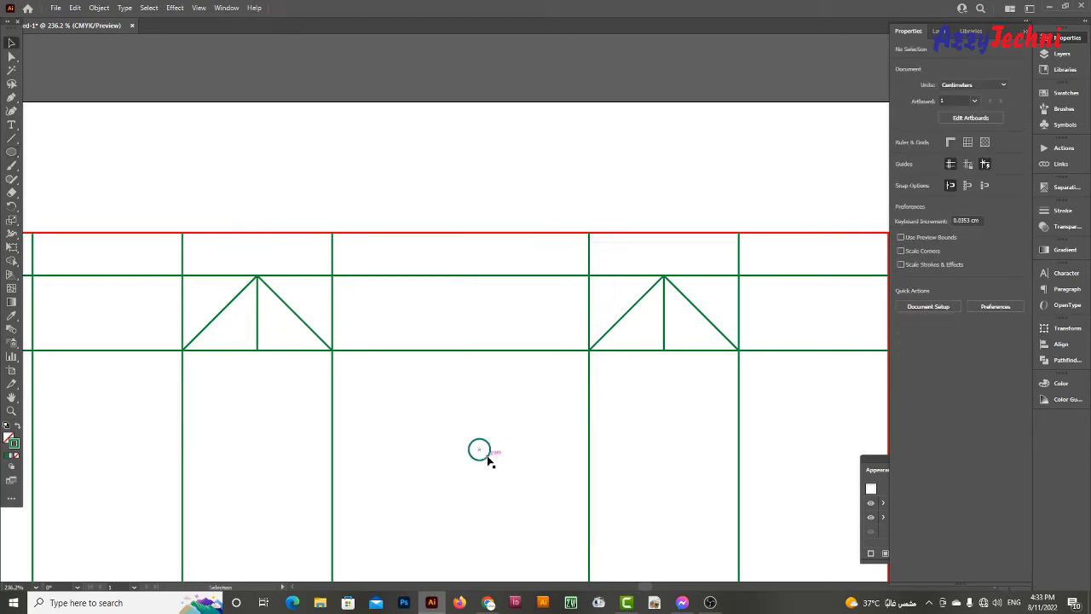
{"action": "left_click_drag", "start_coordinate": [488, 459], "coordinate": [467, 317]}
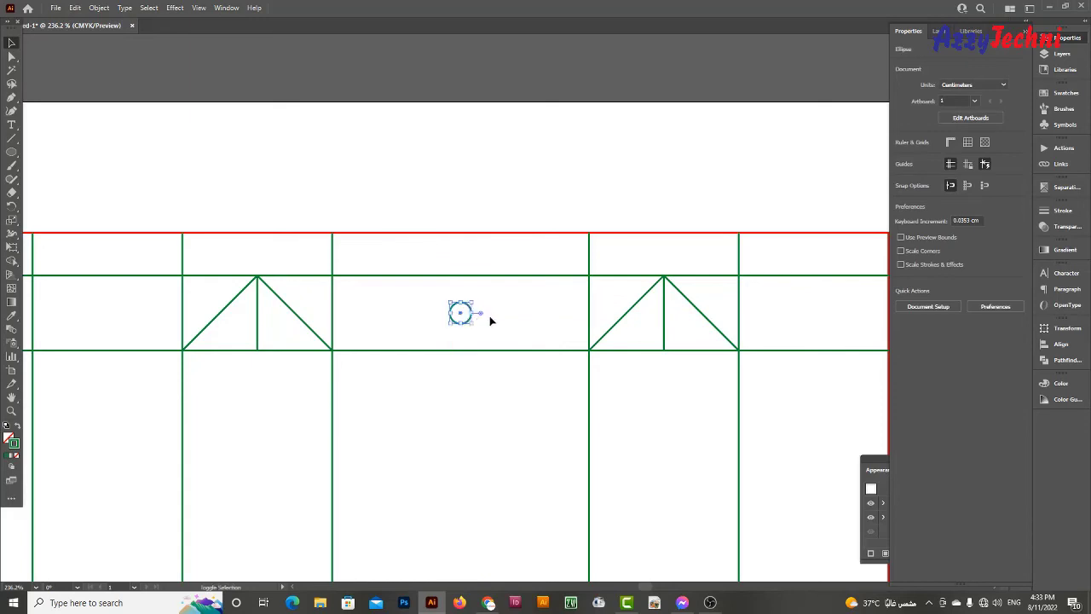
{"action": "key", "text": "z"}
{"action": "key", "text": "ctrl+0"}
Give the small circle the red cut-line stroke with the eyedropper.
{"action": "left_click", "coordinate": [514, 327]}
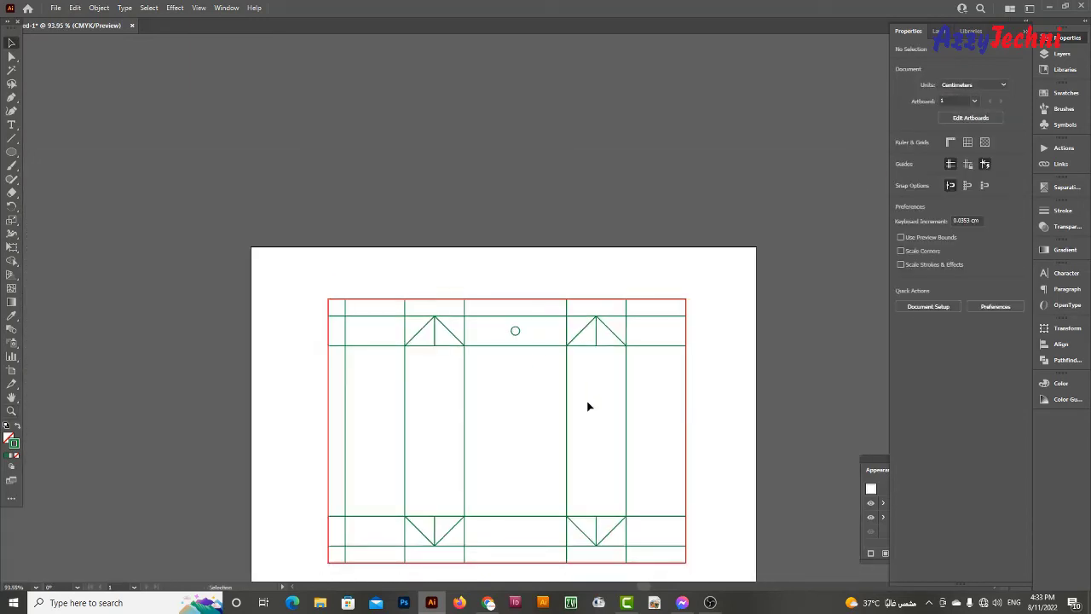
{"action": "key", "text": "ctrl+plus"}
{"action": "key", "text": "ctrl+plus"}
{"action": "key", "text": "ctrl+plus"}
{"action": "key", "text": "i"}
{"action": "left_click", "coordinate": [476, 211]}
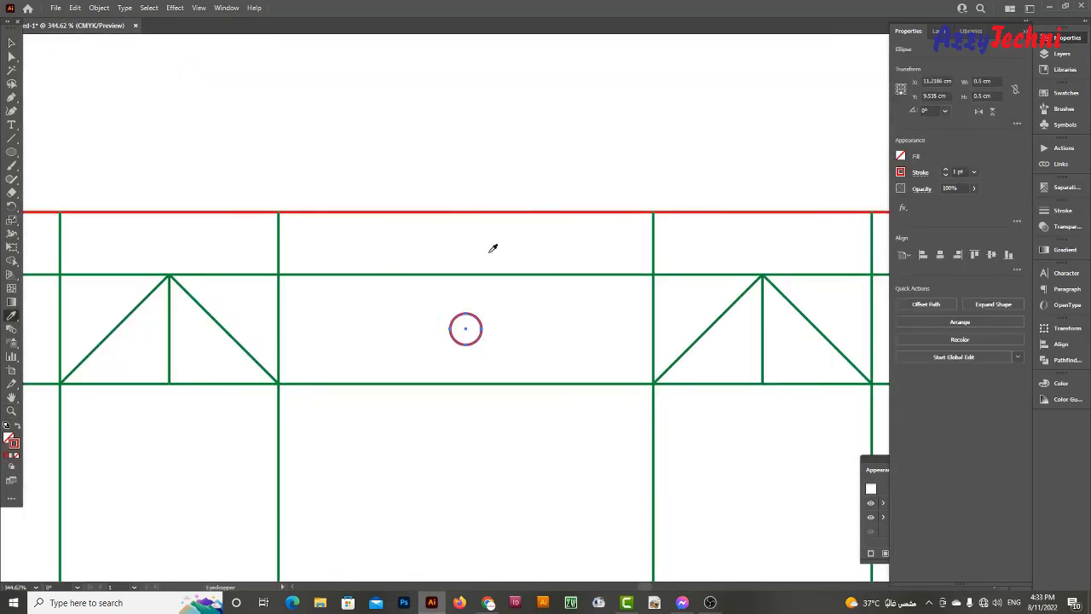
{"action": "key", "text": "v"}
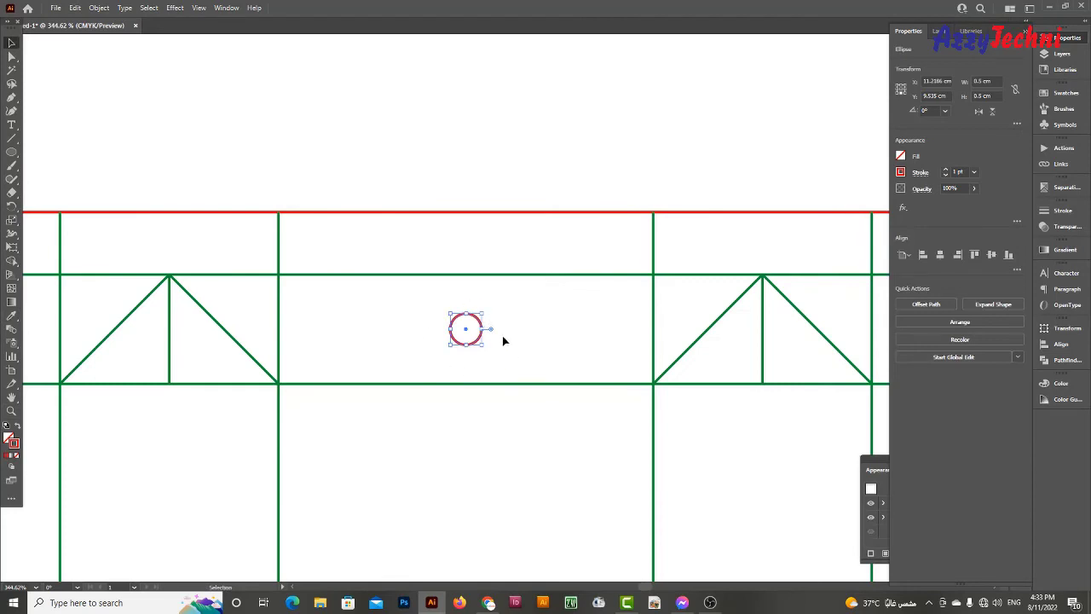
{"action": "left_click", "coordinate": [508, 341]}
{"action": "key", "text": "ctrl+0"}
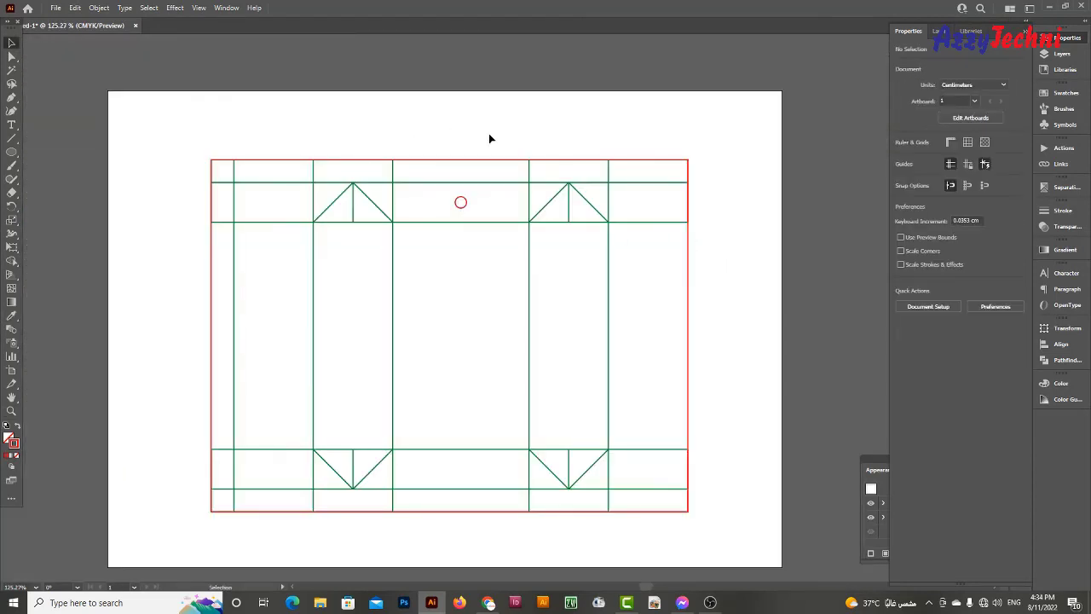
Check the top of the box, then select every path of the dieline.
{"action": "key", "text": "z"}
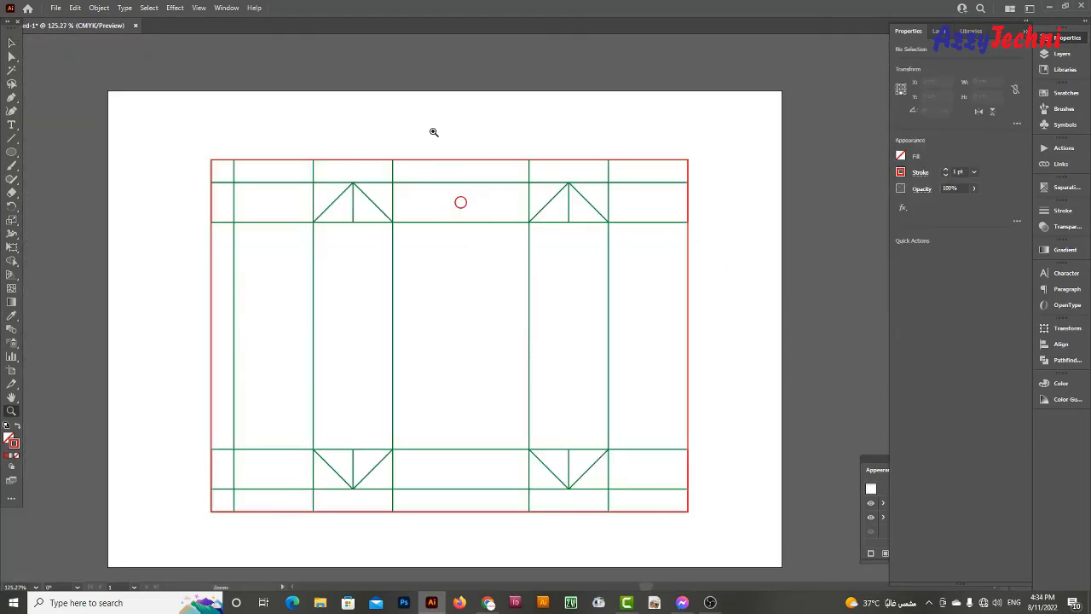
{"action": "left_click_drag", "start_coordinate": [431, 129], "coordinate": [543, 280]}
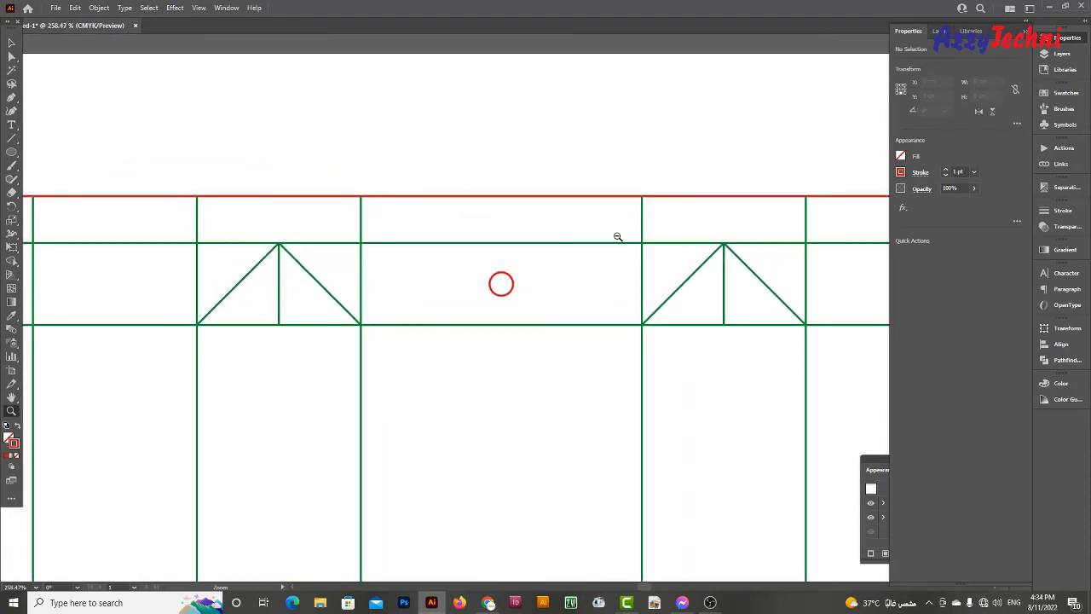
{"action": "left_click_drag", "start_coordinate": [619, 237], "coordinate": [467, 215]}
{"action": "left_click_drag", "start_coordinate": [832, 332], "coordinate": [769, 259]}
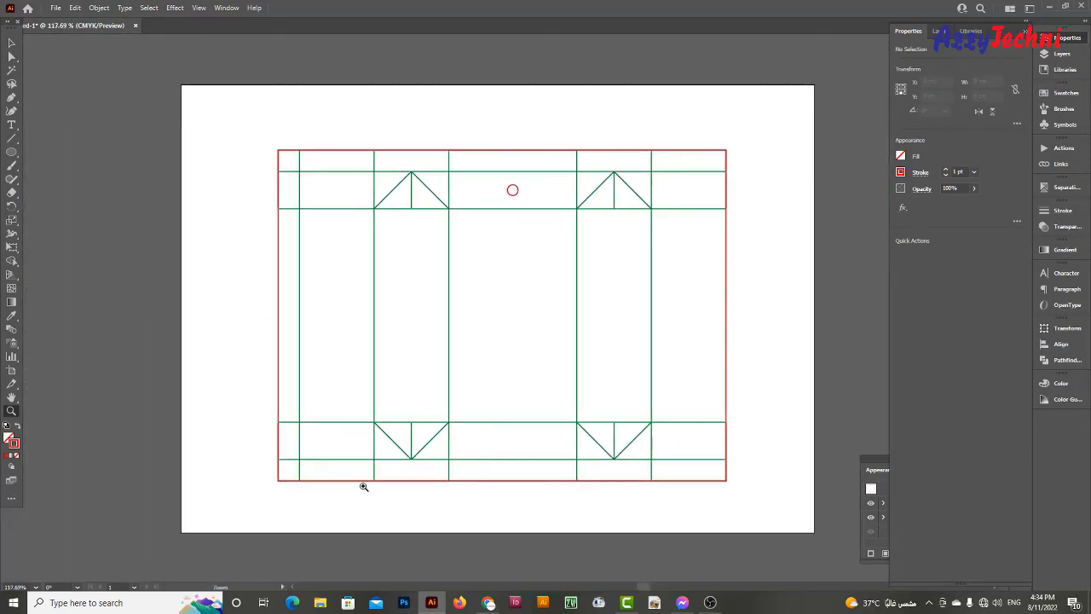
{"action": "key", "text": "v"}
{"action": "key", "text": "ctrl+a"}
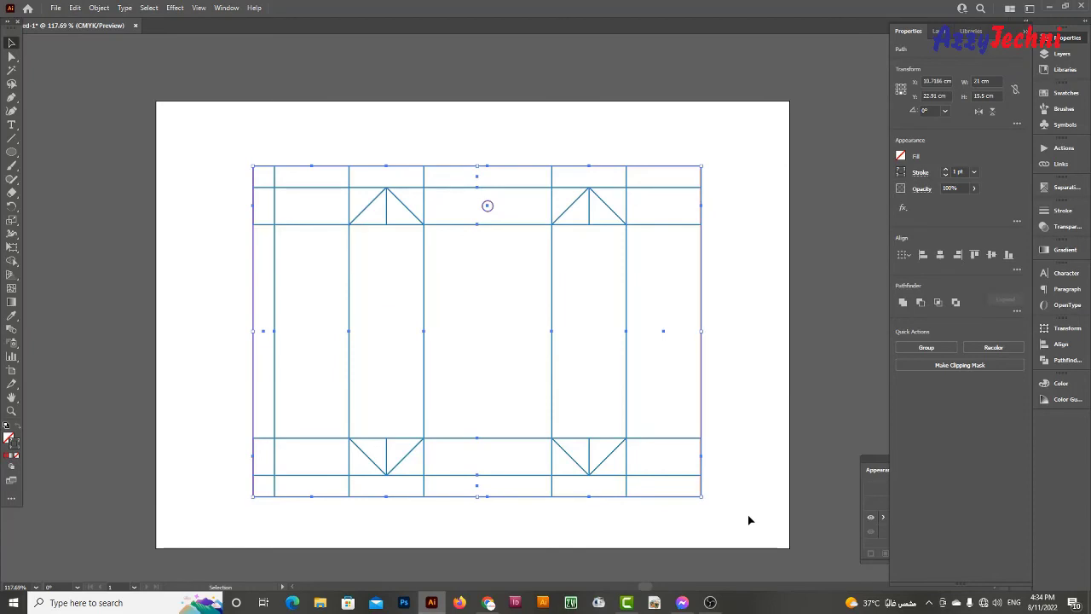
Group all the dieline paths and add trim marks around them.
{"action": "key", "text": "a"}
{"action": "key", "text": "ctrl+g"}
{"action": "key", "text": "v"}
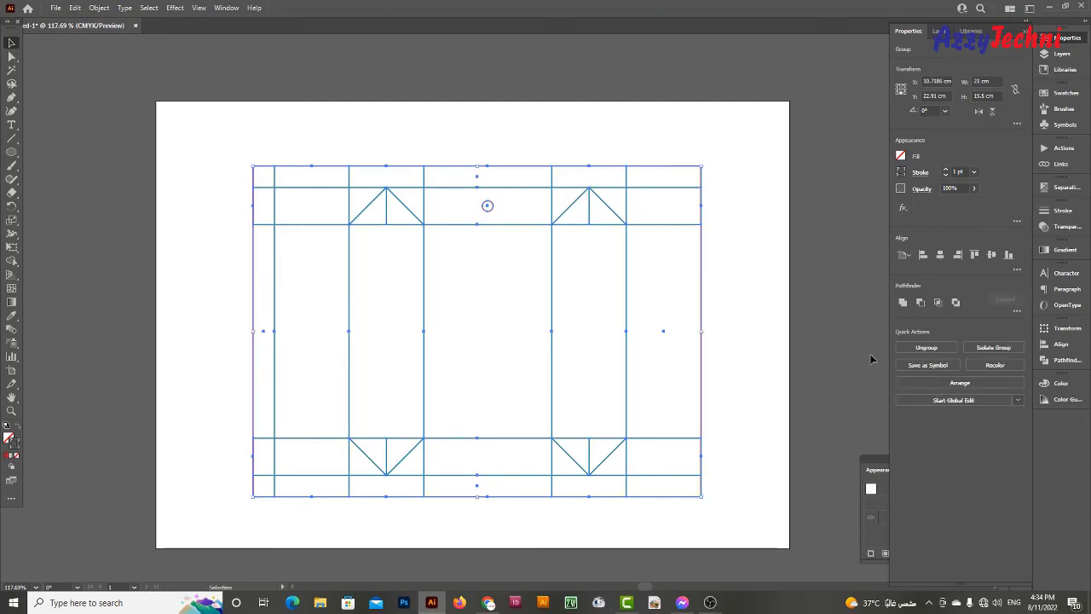
{"action": "left_click", "coordinate": [106, 12]}
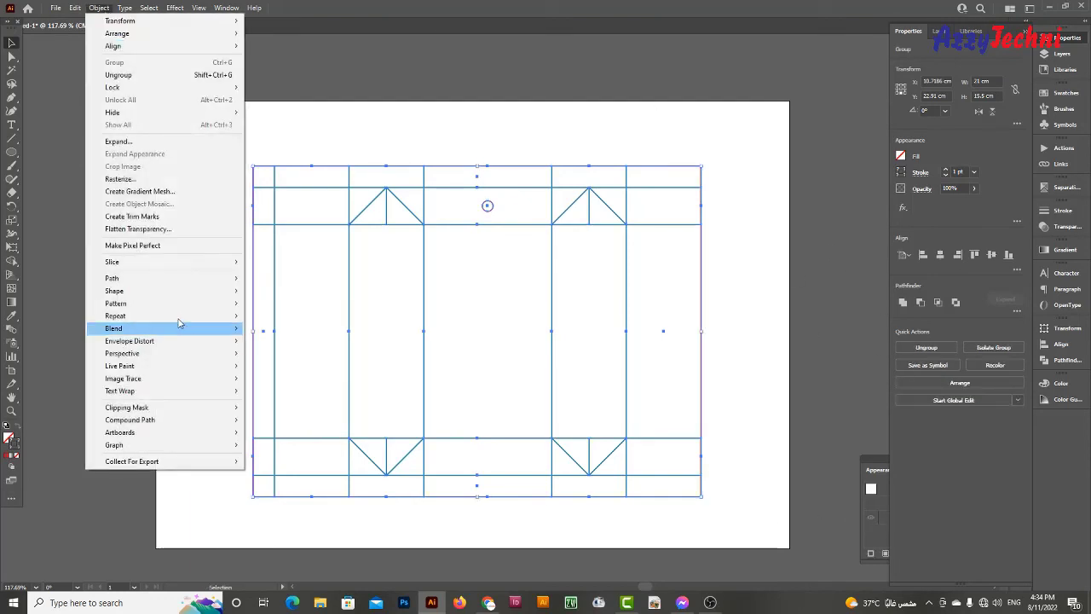
{"action": "left_click", "coordinate": [181, 219]}
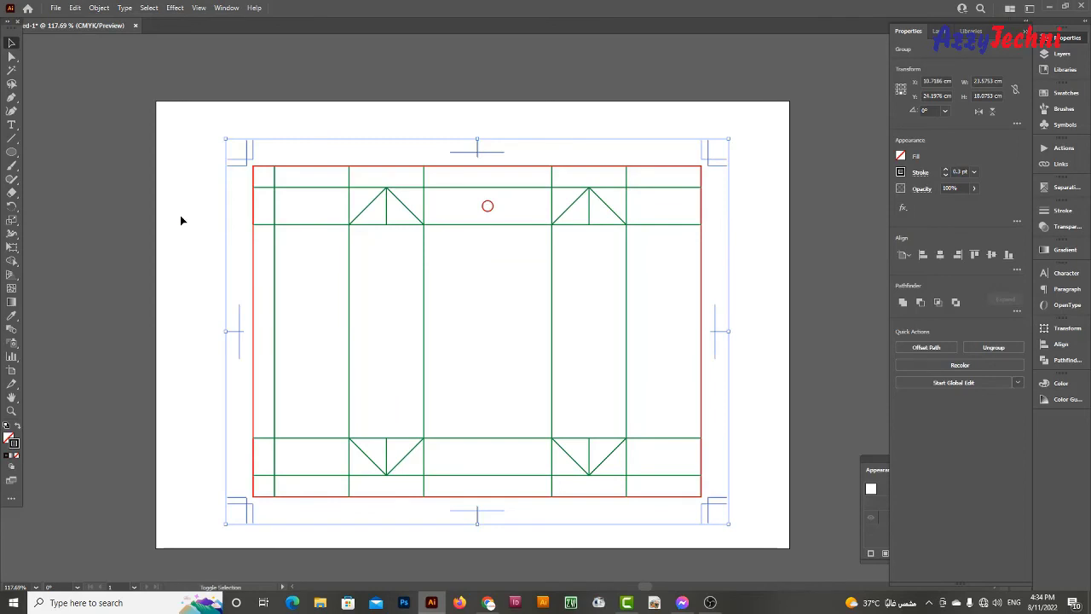
Fit the artboard to the artwork and trim marks.
{"action": "key", "text": "shift+o"}
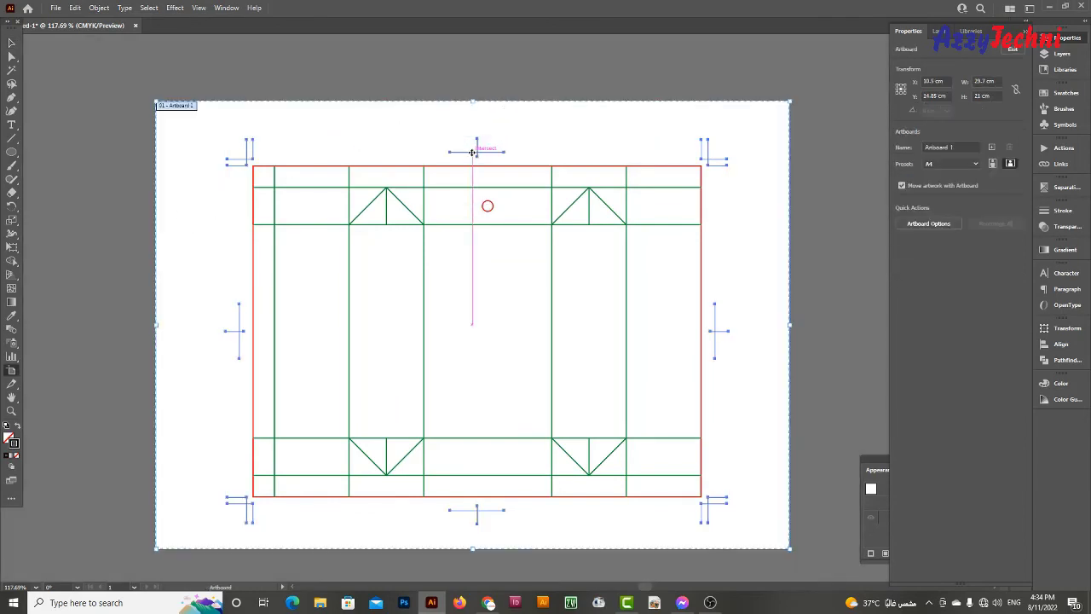
{"action": "left_click", "coordinate": [477, 143]}
{"action": "key", "text": "Escape"}
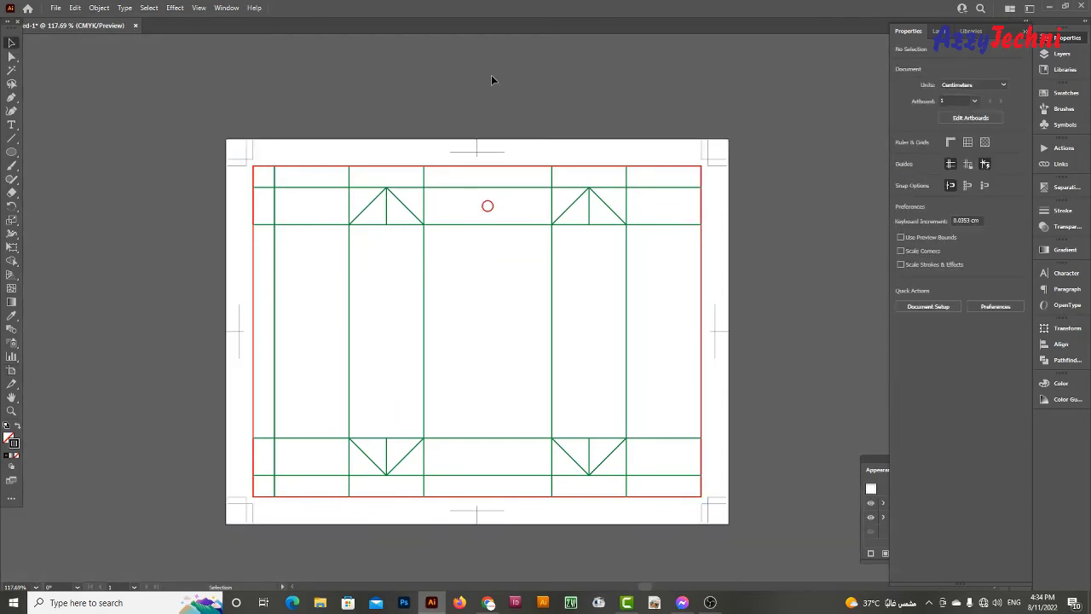